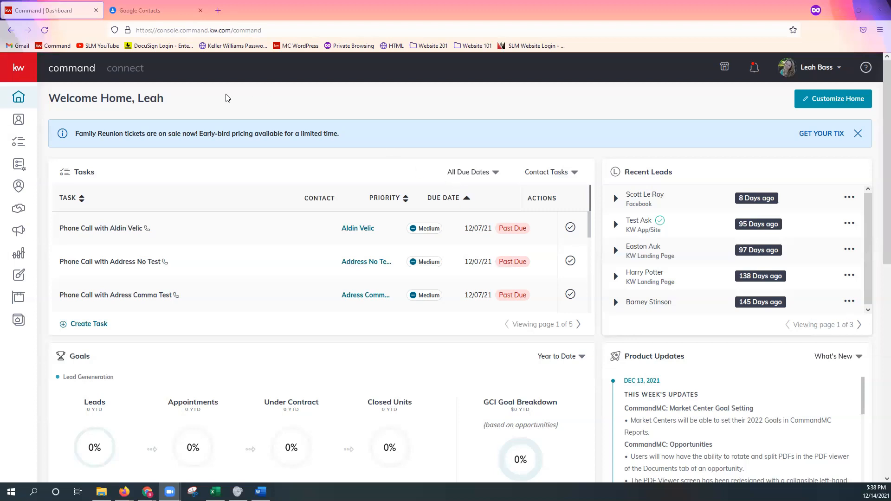
# Step: Look over the contact list in Google Contacts, and return to the Command dashboard
pyautogui.click(159, 12)
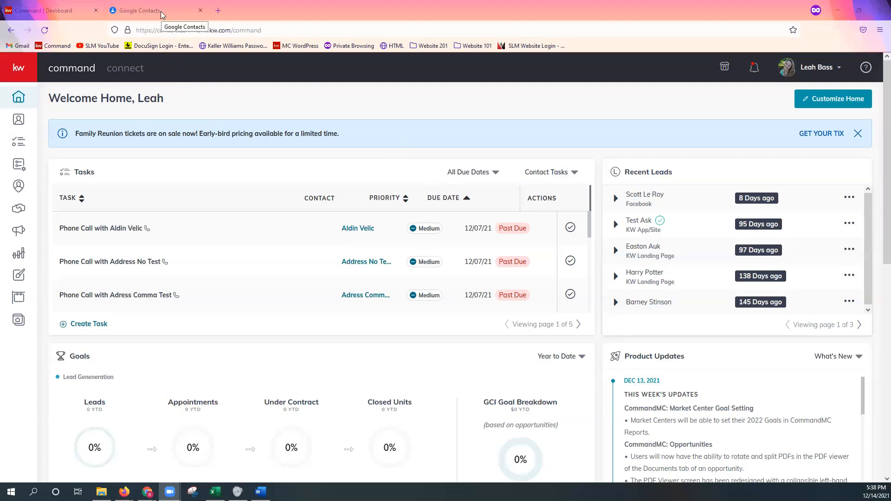
pyautogui.click(161, 11)
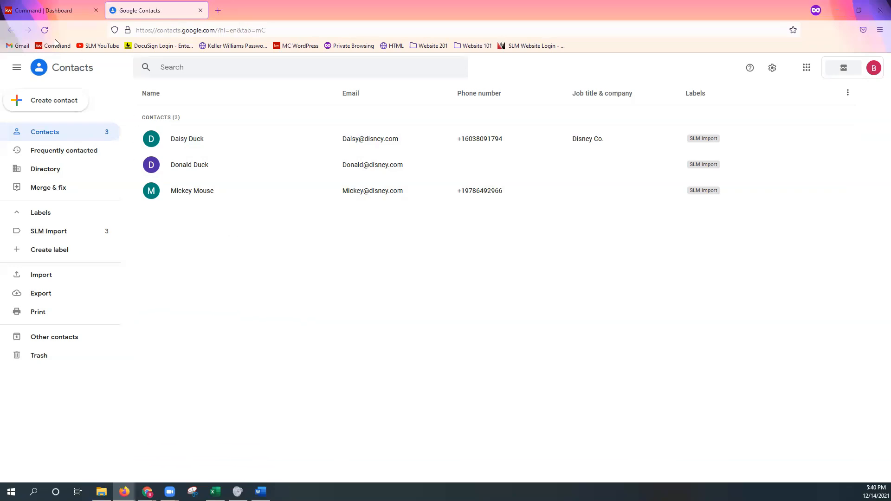
pyautogui.click(54, 13)
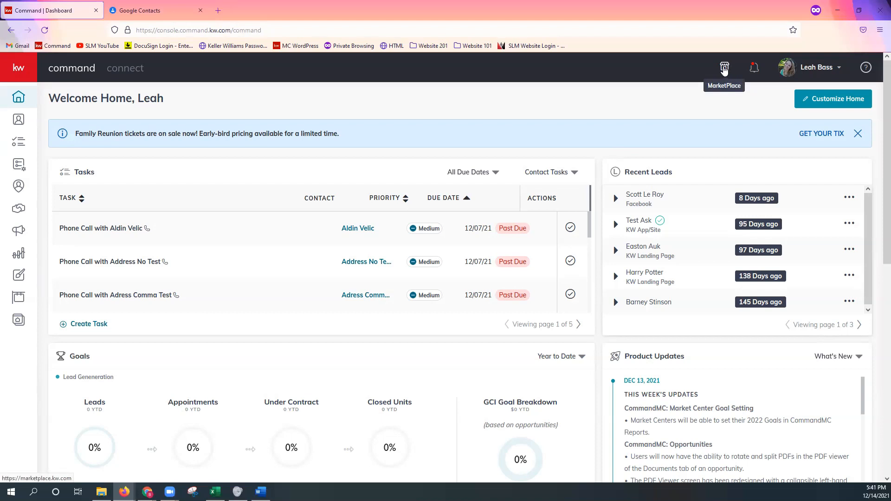
# Step: Open the KW MarketPlace from Command and select the agent's own individual account
pyautogui.click(724, 70)
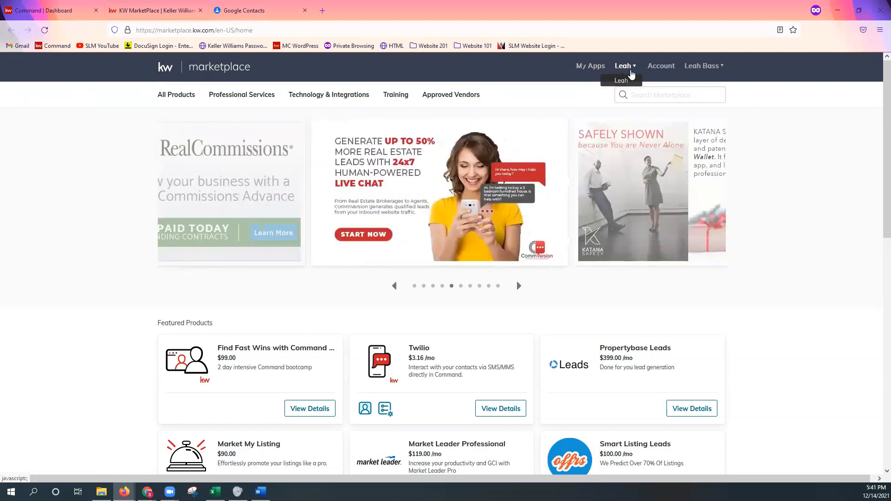
pyautogui.click(631, 67)
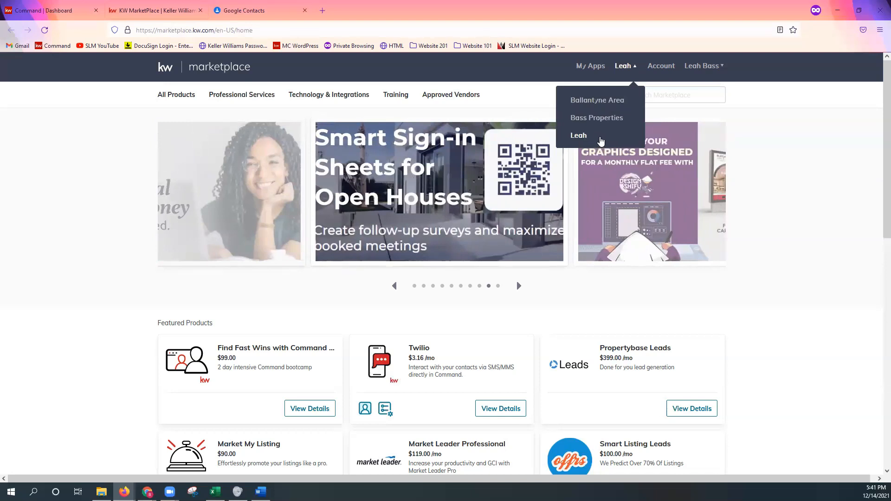
pyautogui.click(601, 141)
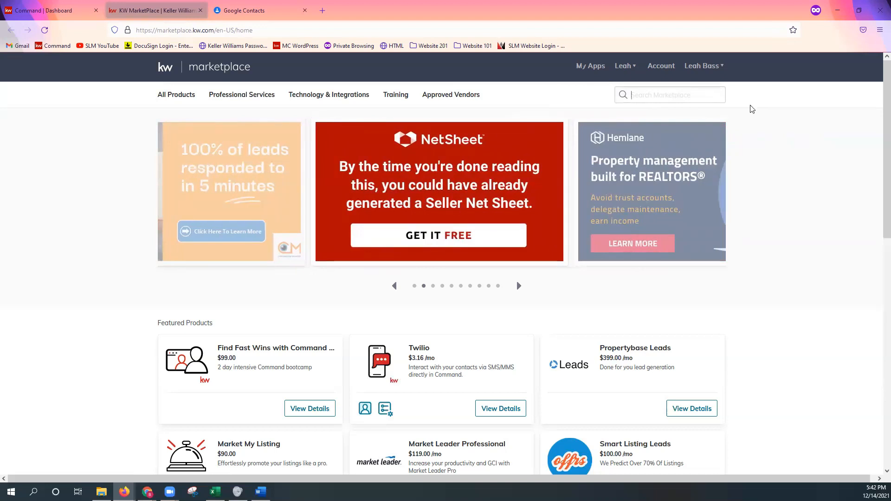
# Step: Search the marketplace for "Api Nation"
pyautogui.write('SPI')
pyautogui.press('BackSpace')
pyautogui.write('Api Nation')
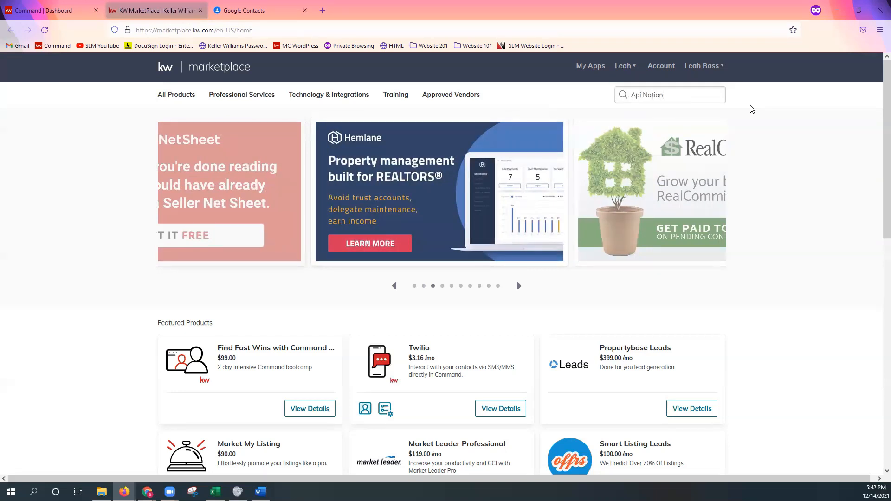
pyautogui.press('Return')
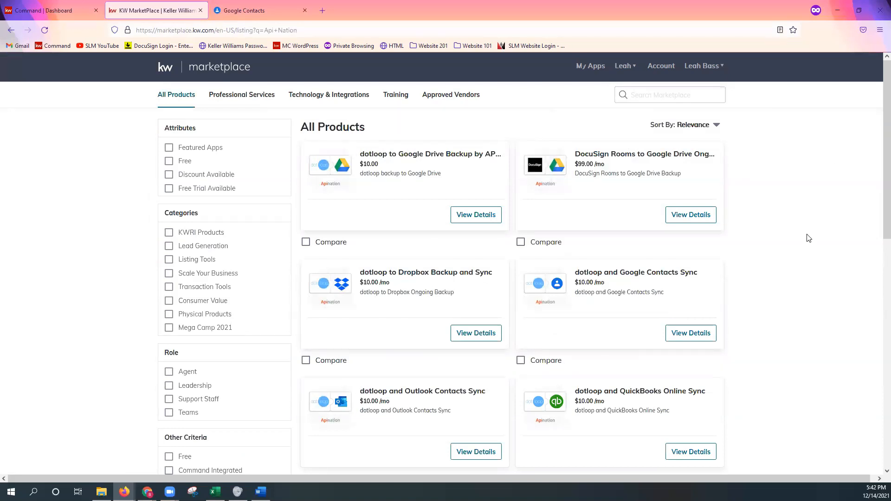
# Step: Browse all three pages of search results for API Nation integrations that work with KW Command
pyautogui.scroll(-1, 807, 238)
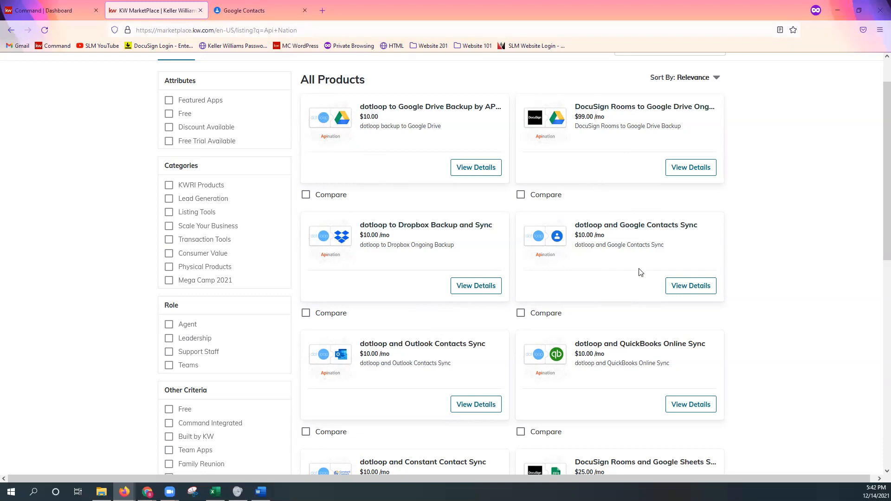
pyautogui.scroll(-3, 635, 258)
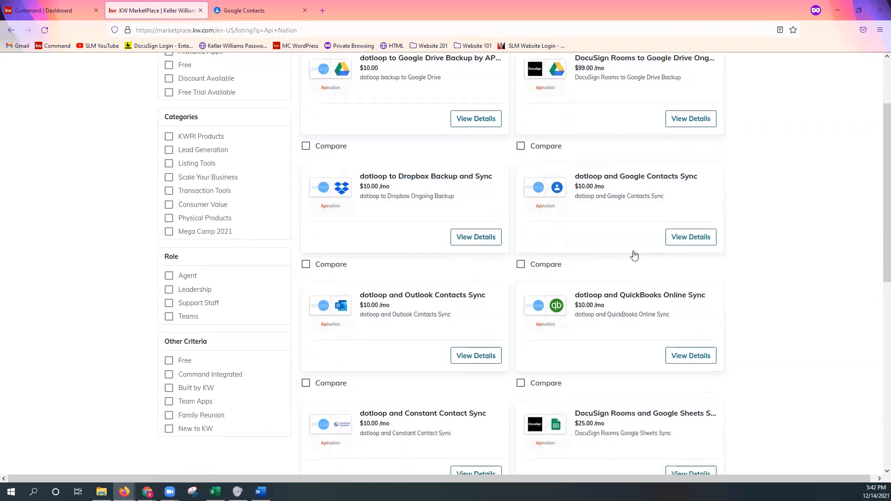
pyautogui.scroll(-6, 637, 252)
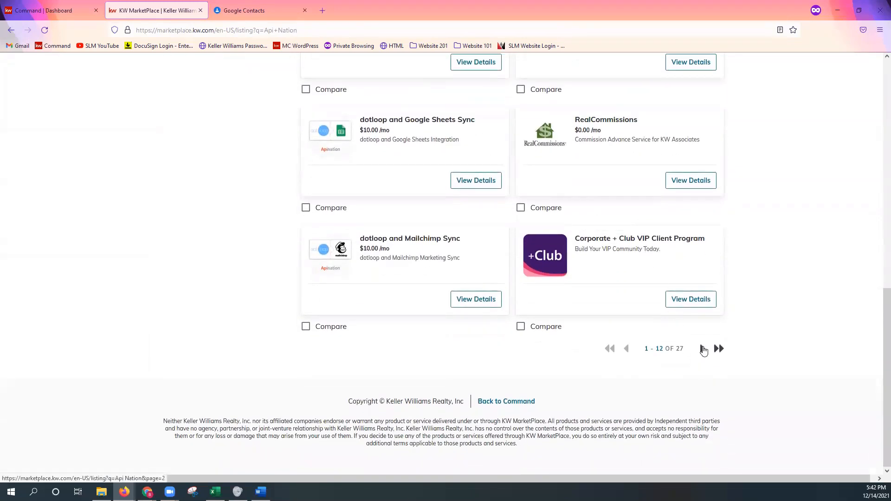
pyautogui.click(703, 349)
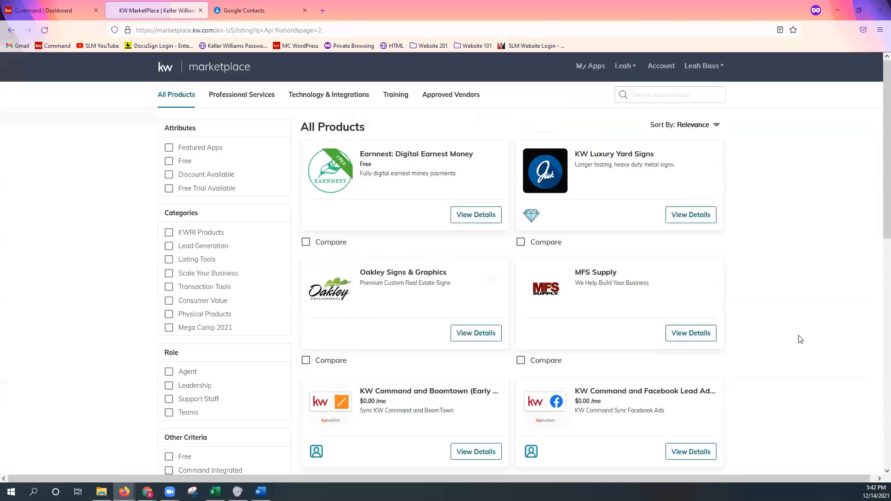
pyautogui.scroll(-3, 795, 334)
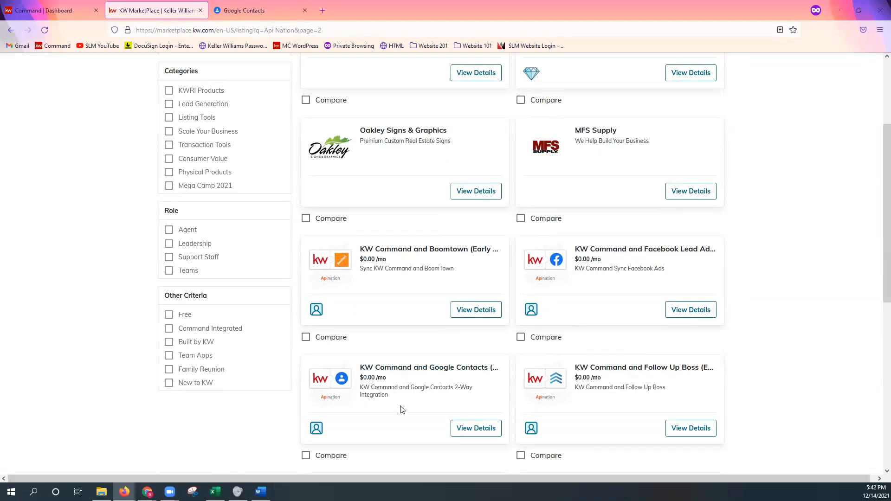
pyautogui.scroll(-1, 398, 409)
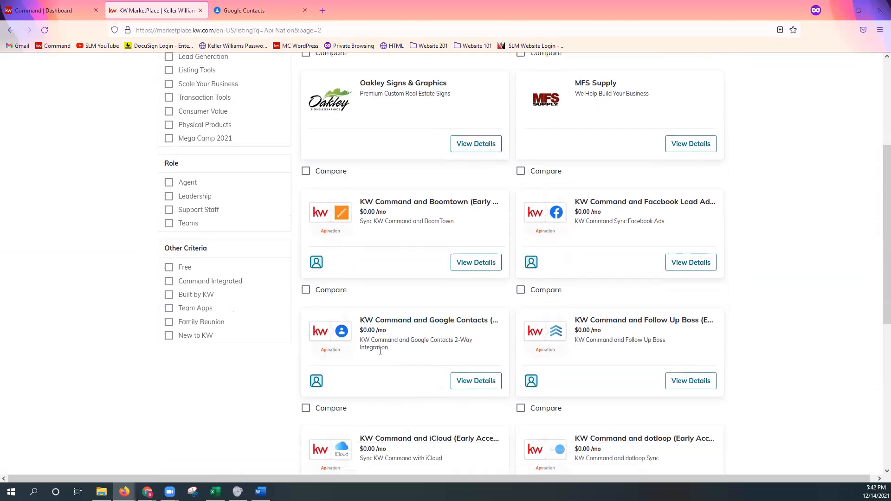
pyautogui.scroll(-2, 407, 359)
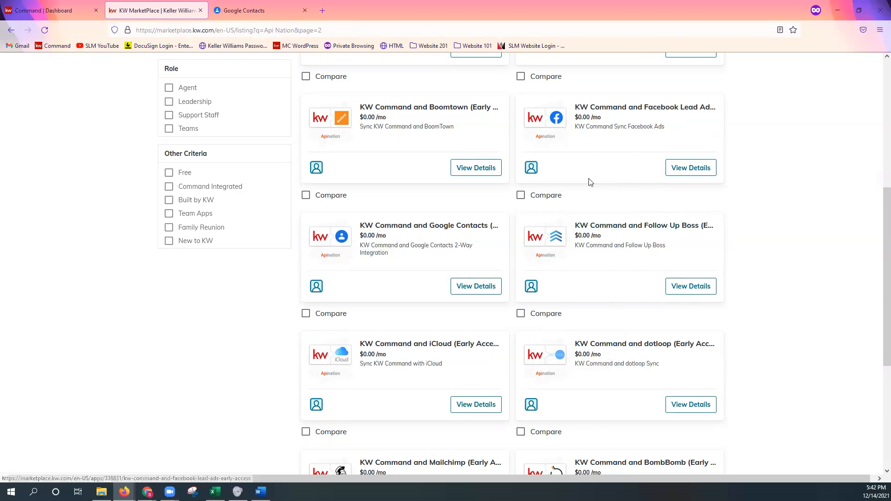
pyautogui.scroll(-2, 622, 226)
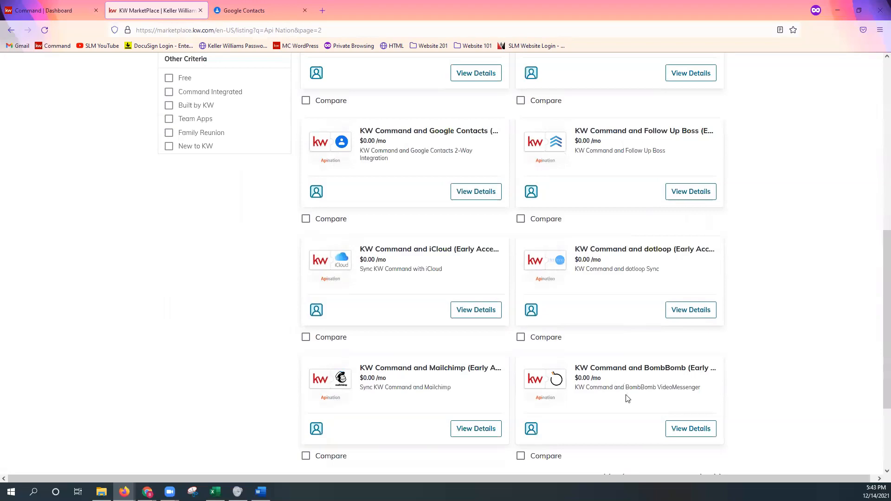
pyautogui.scroll(-2, 370, 385)
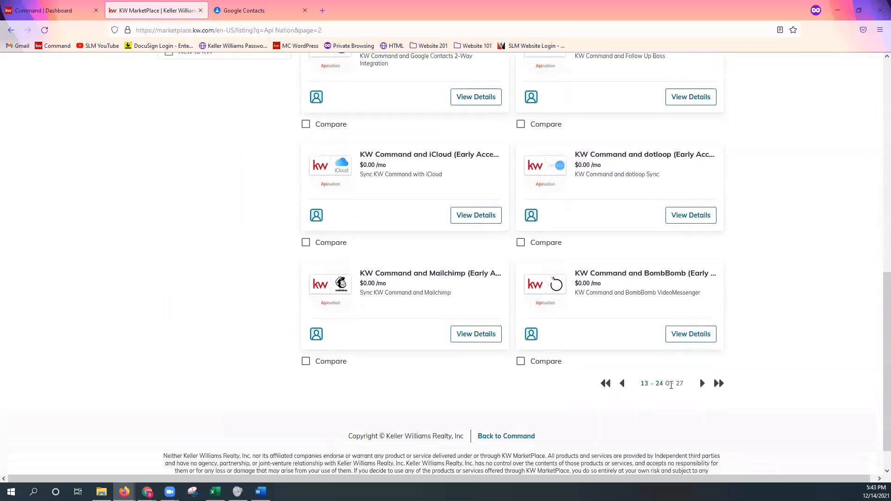
pyautogui.click(702, 383)
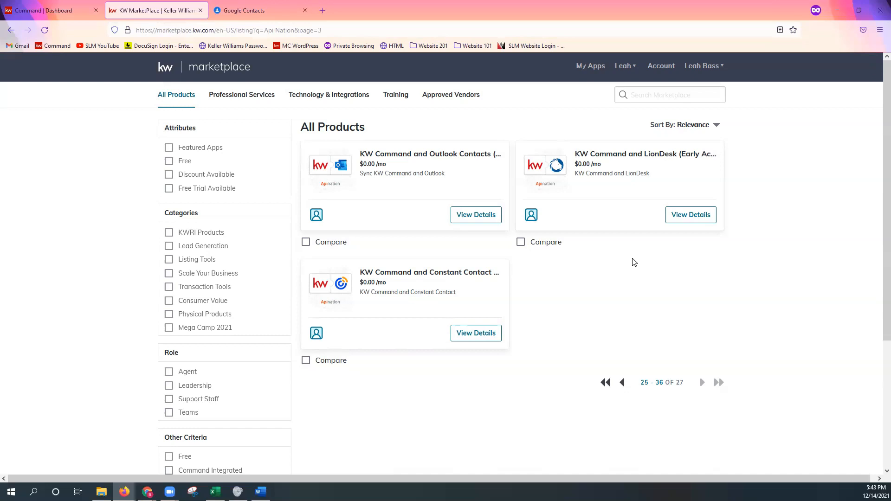
# Step: Return to the second results page and open the details of KW Command and Google Contacts (Early Access)
pyautogui.click(623, 383)
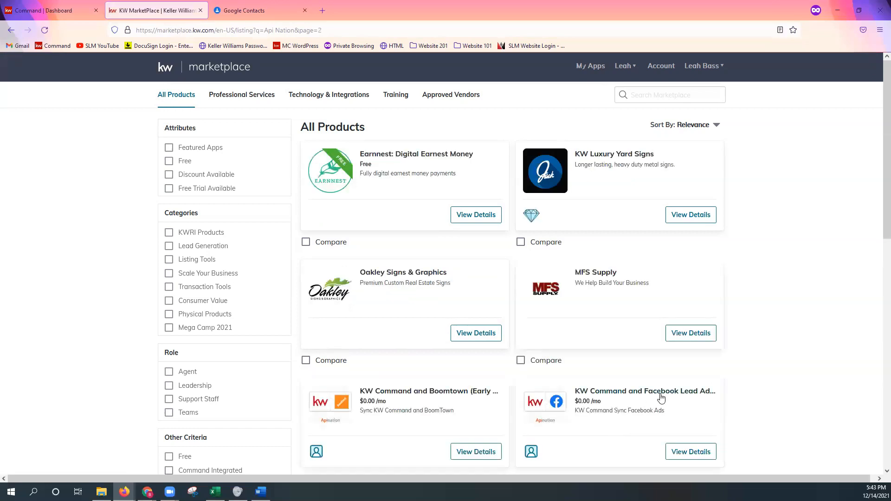
pyautogui.scroll(-5, 660, 398)
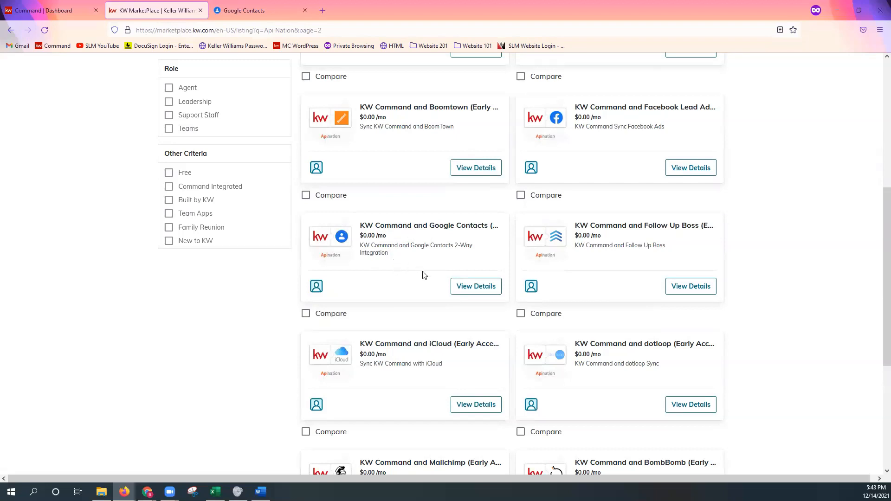
pyautogui.click(475, 294)
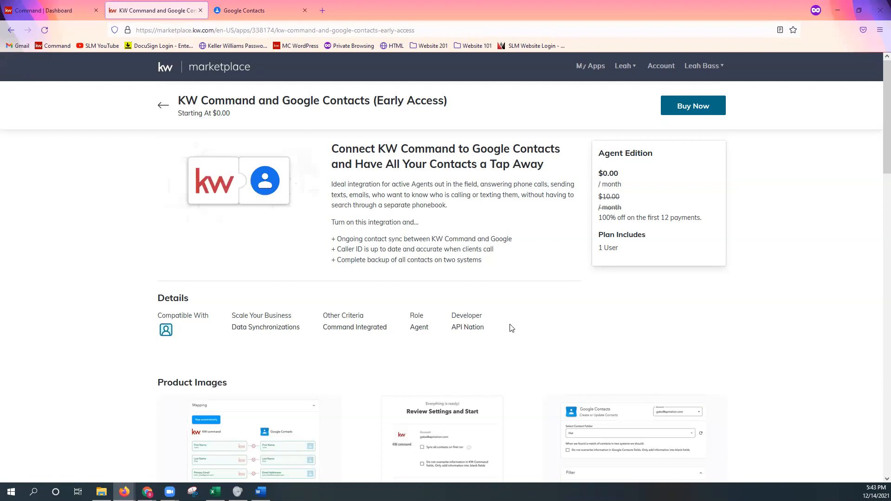
# Step: Examine the integration's details and page through its product images of mapping, filter and sync settings
pyautogui.scroll(-2, 548, 328)
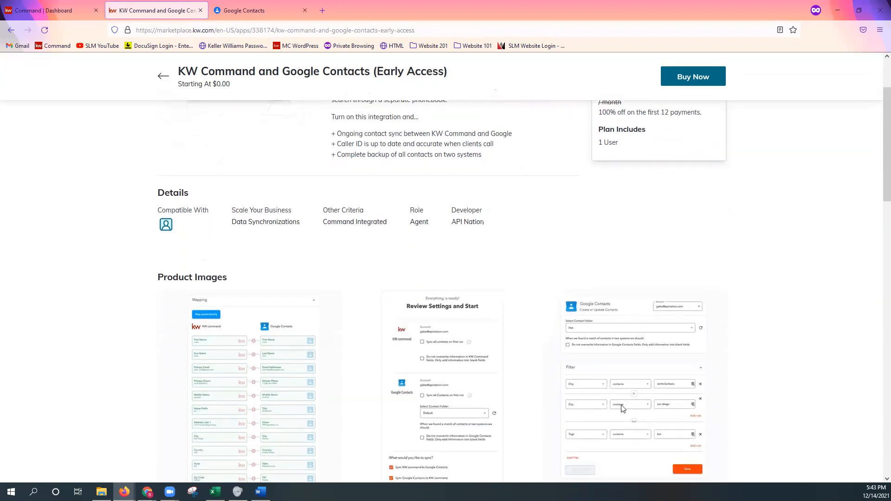
pyautogui.scroll(-2, 445, 433)
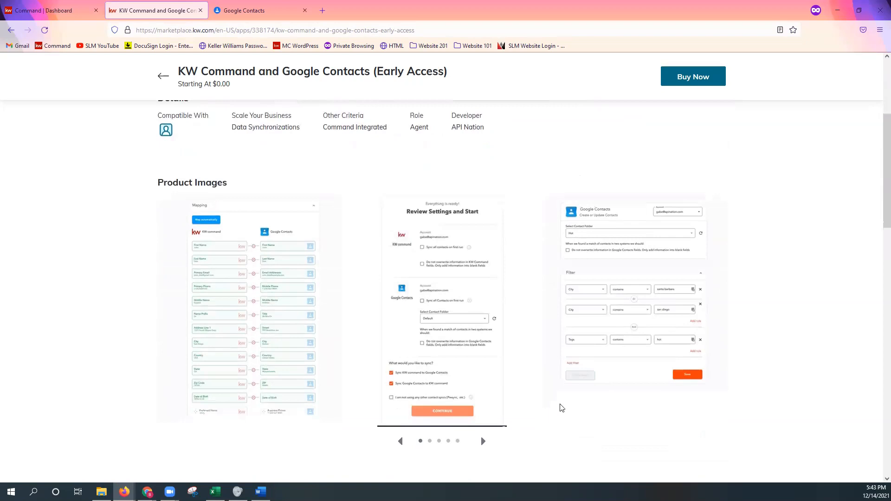
pyautogui.scroll(1, 566, 407)
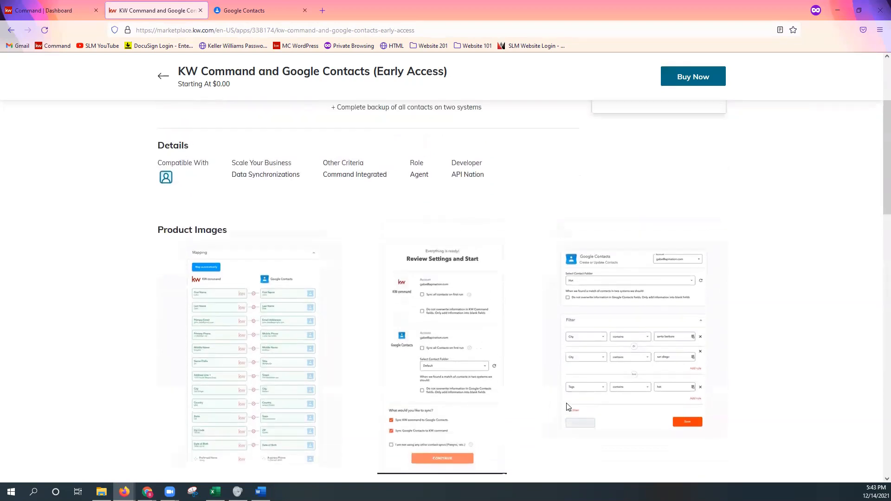
pyautogui.scroll(-1, 533, 422)
pyautogui.click(483, 441)
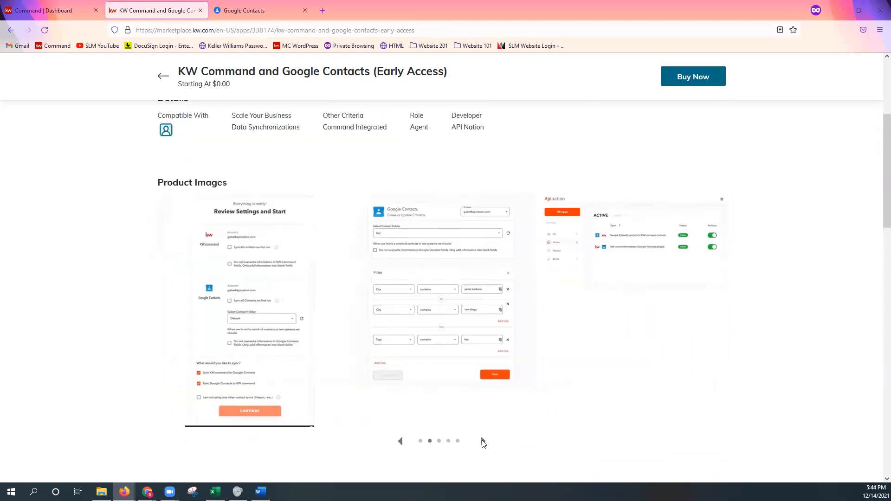
pyautogui.click(482, 441)
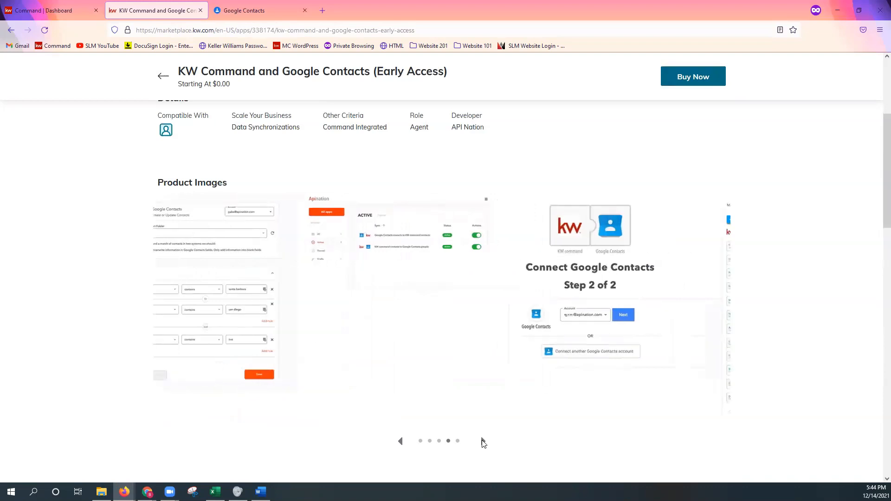
pyautogui.click(482, 441)
pyautogui.click(483, 441)
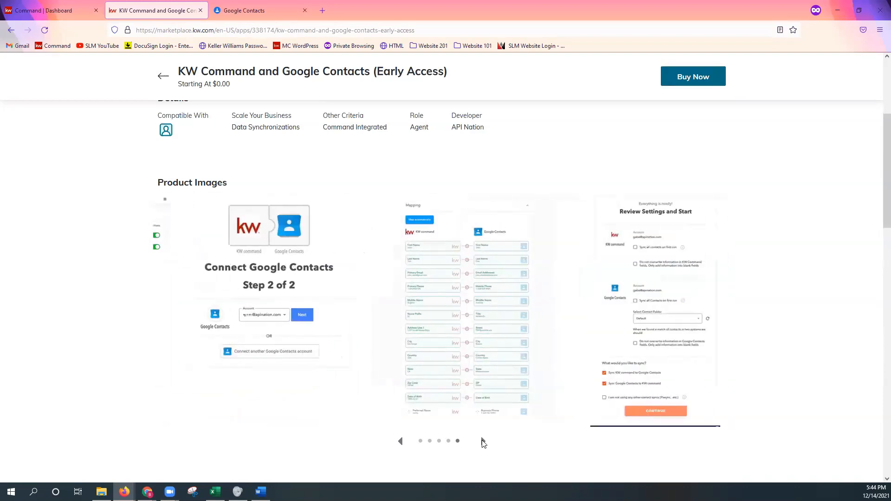
pyautogui.scroll(5, 771, 411)
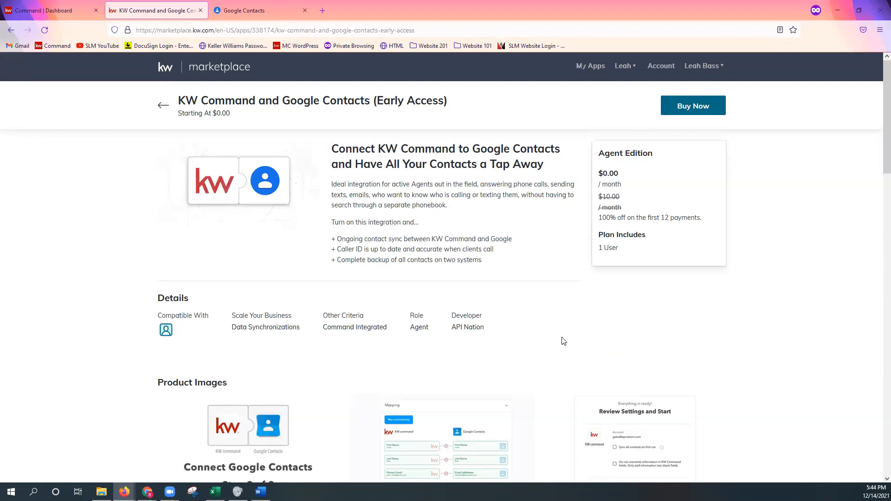
# Step: Start buying the Agent Edition of KW Command and Google Contacts (Early Access) and proceed from the cart to the purchase review
pyautogui.click(702, 115)
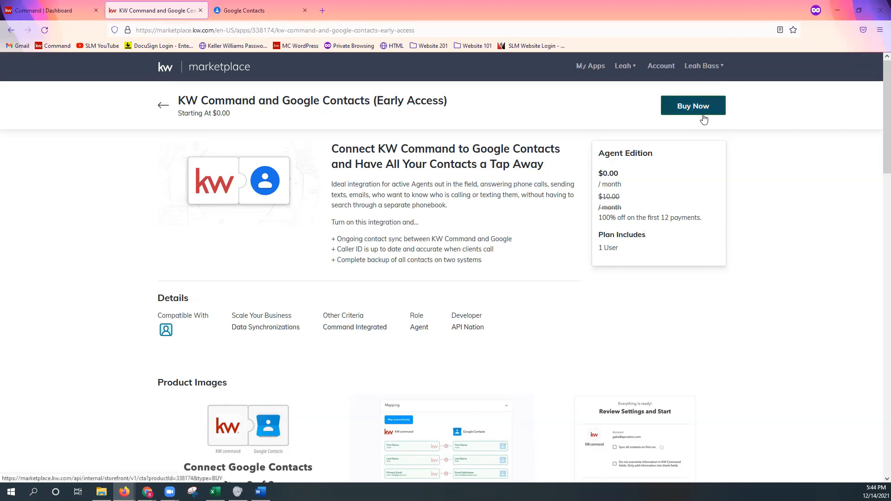
pyautogui.click(705, 116)
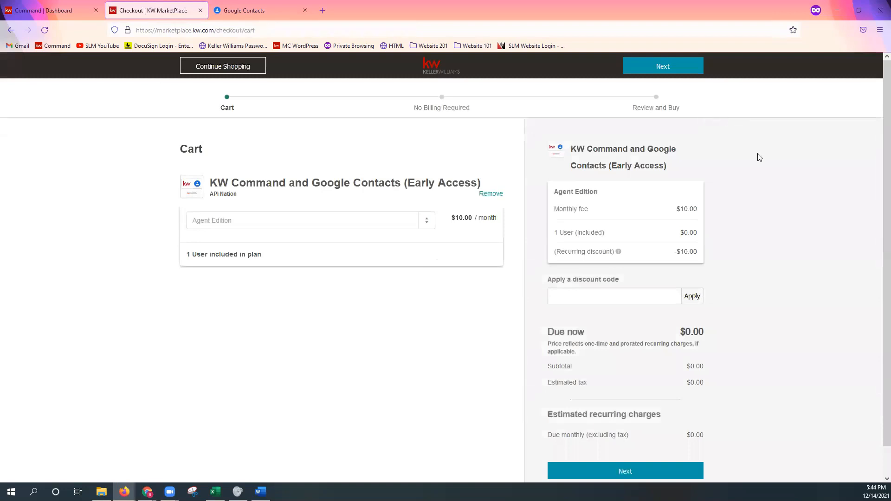
pyautogui.scroll(-1, 752, 204)
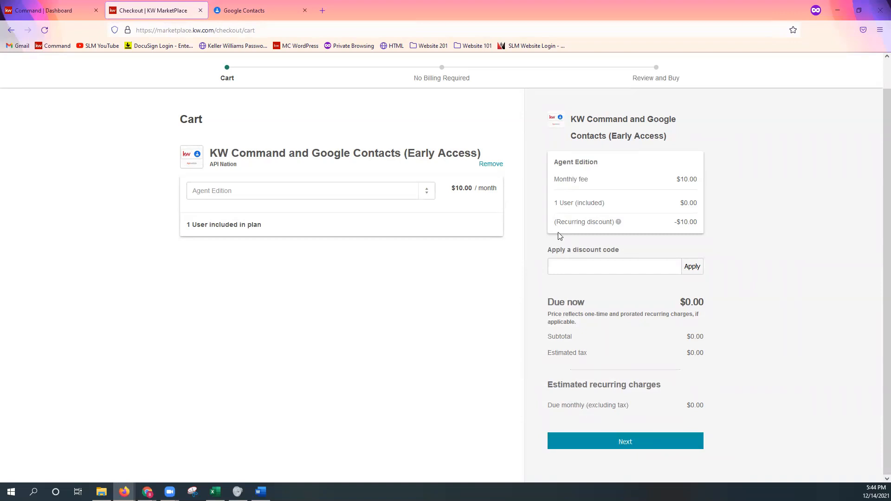
pyautogui.moveTo(555, 224); pyautogui.dragTo(705, 231)
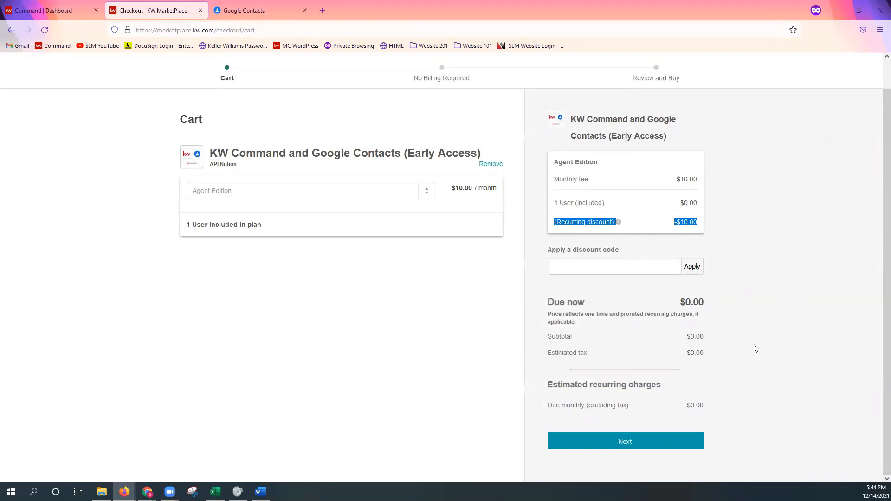
pyautogui.click(748, 393)
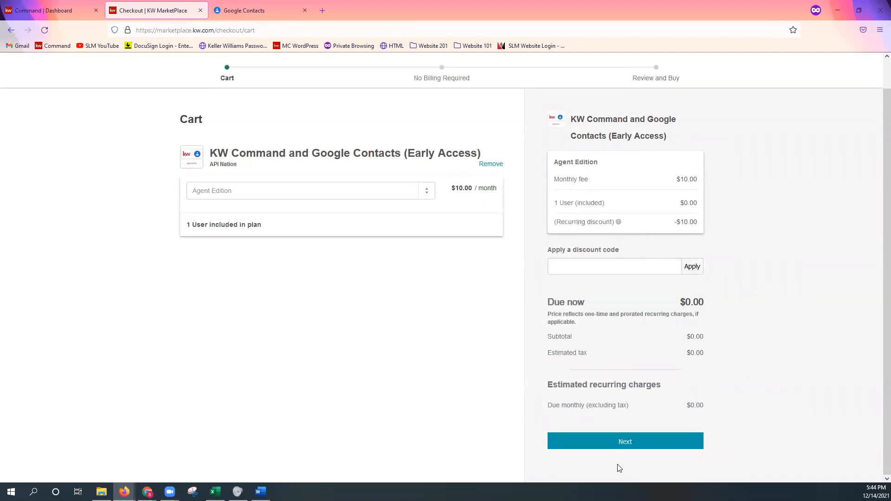
pyautogui.click(639, 447)
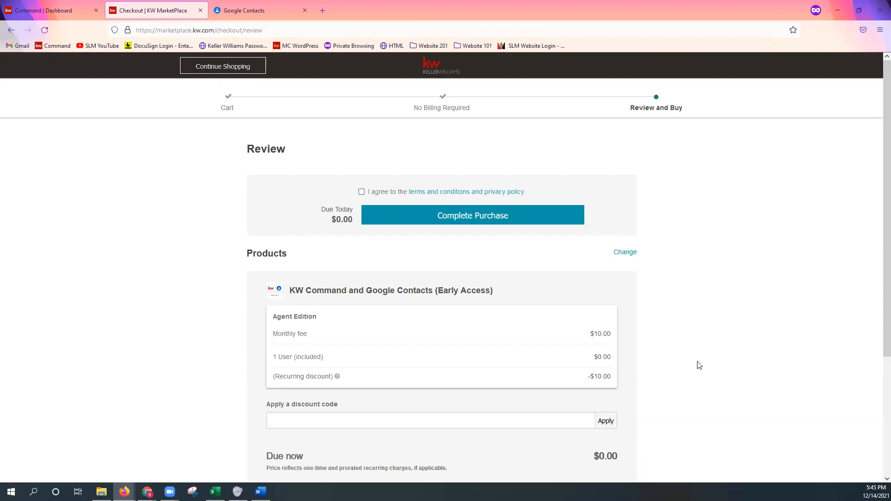
pyautogui.scroll(-1, 712, 360)
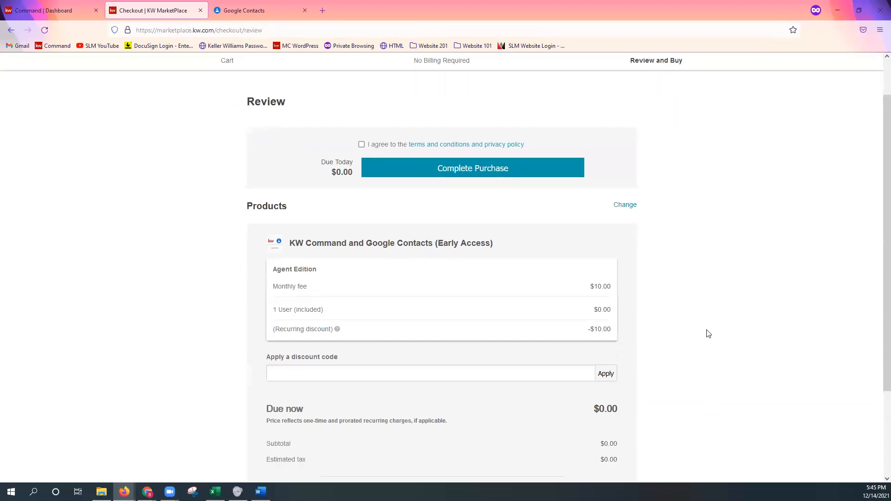
# Step: Agree to the terms and conditions and privacy policy and complete the purchase of KW Command and Google Contacts (Early Access)
pyautogui.click(361, 145)
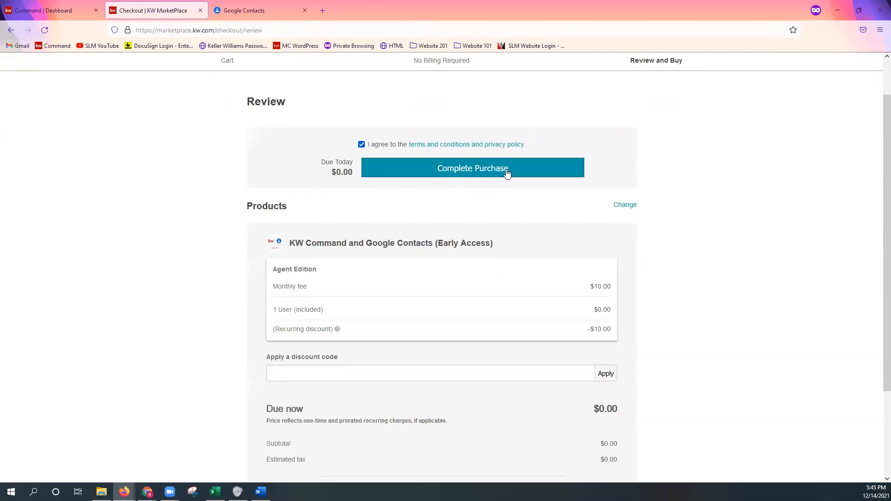
pyautogui.click(477, 174)
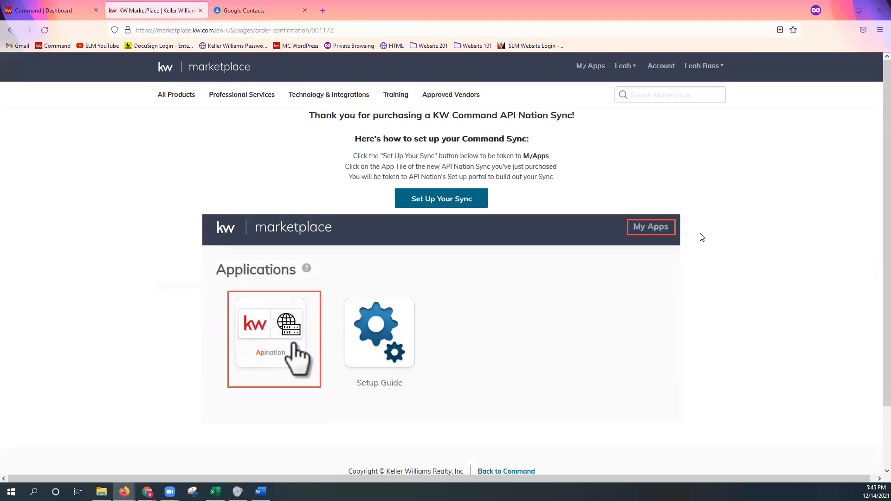
pyautogui.scroll(-1, 703, 237)
pyautogui.scroll(1, 702, 235)
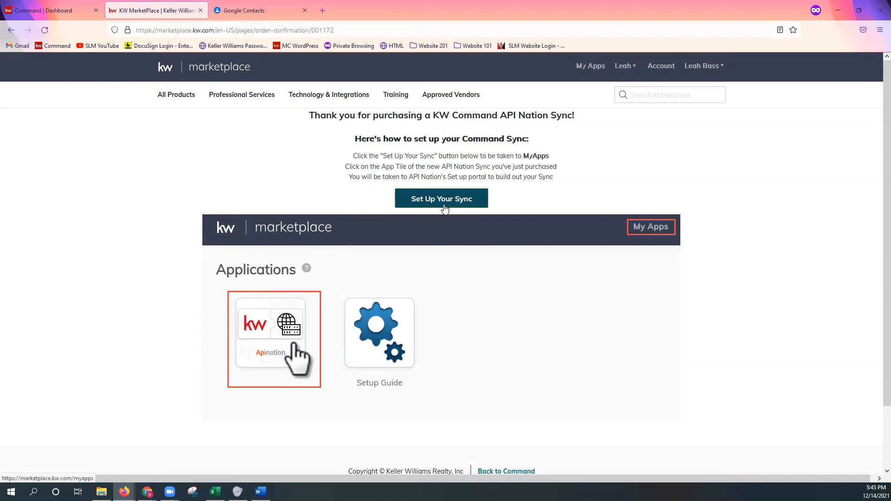
# Step: Launch KW Command and Google Contacts (Early Access) from the purchased applications and start its sync setup in API Nation
pyautogui.click(444, 209)
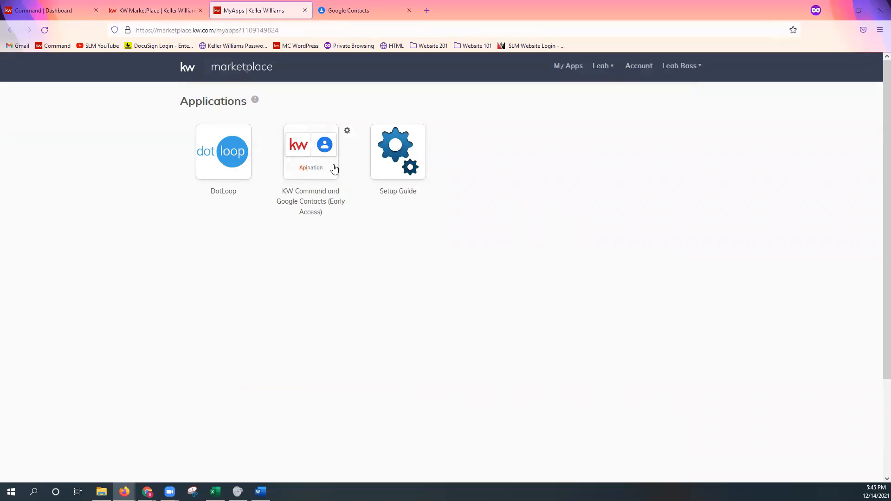
pyautogui.click(309, 166)
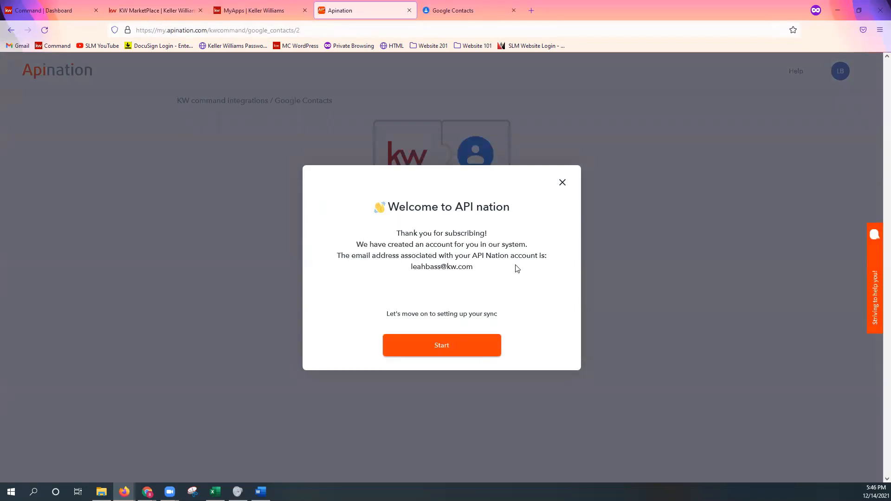
pyautogui.tripleClick(447, 266)
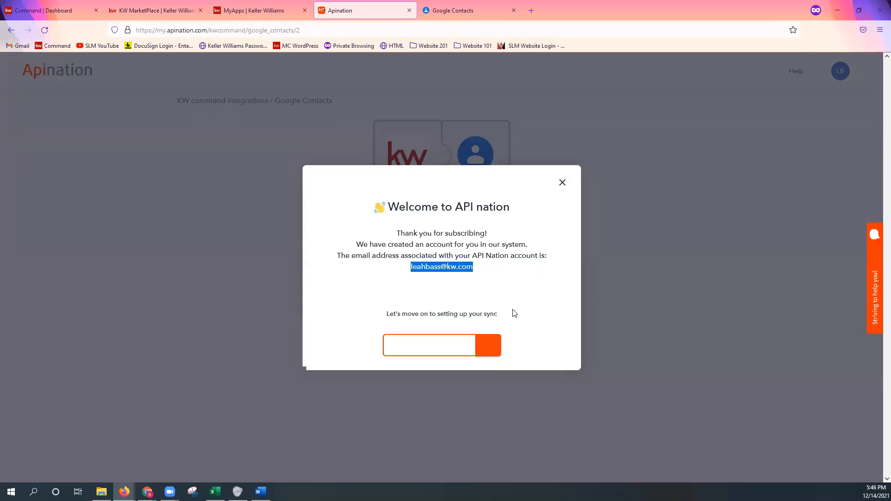
pyautogui.click(456, 269)
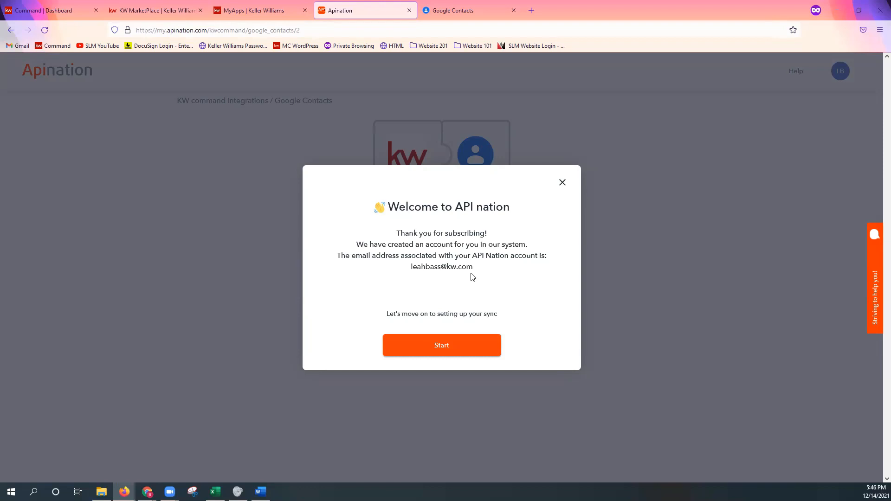
pyautogui.click(459, 347)
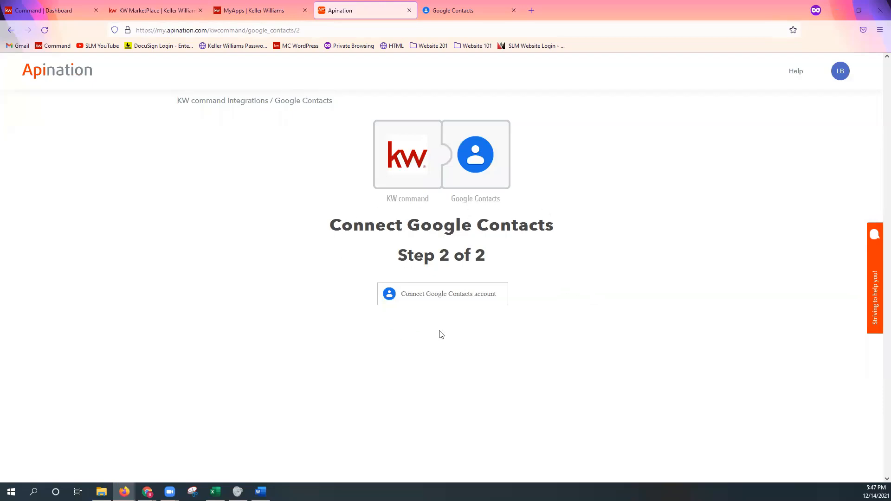
# Step: Connect the listed Google account and allow Apination for Google Contacts to access its contacts
pyautogui.click(468, 304)
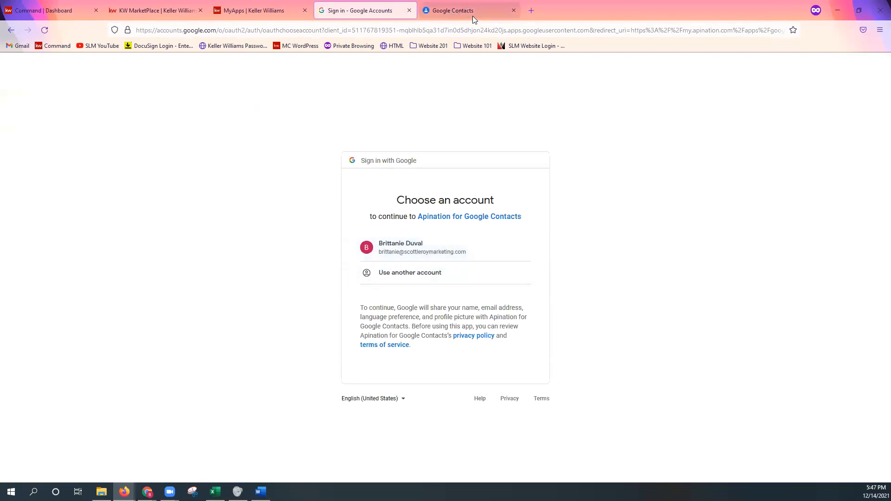
pyautogui.click(491, 259)
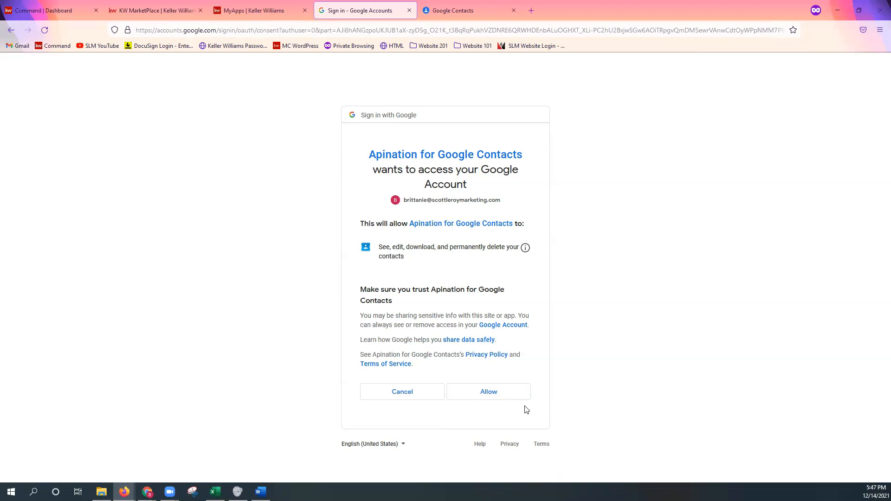
pyautogui.click(491, 398)
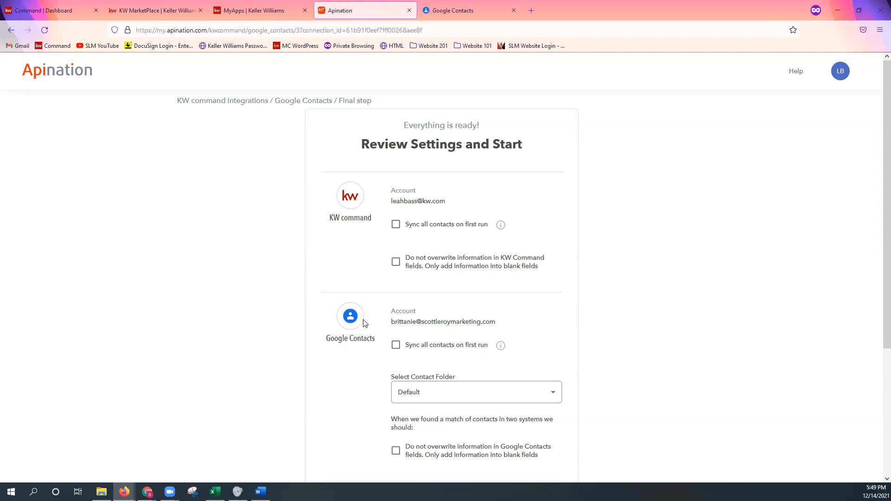
# Step: Enable syncing all contacts on first run for both KW command and Google Contacts
pyautogui.scroll(-1, 373, 408)
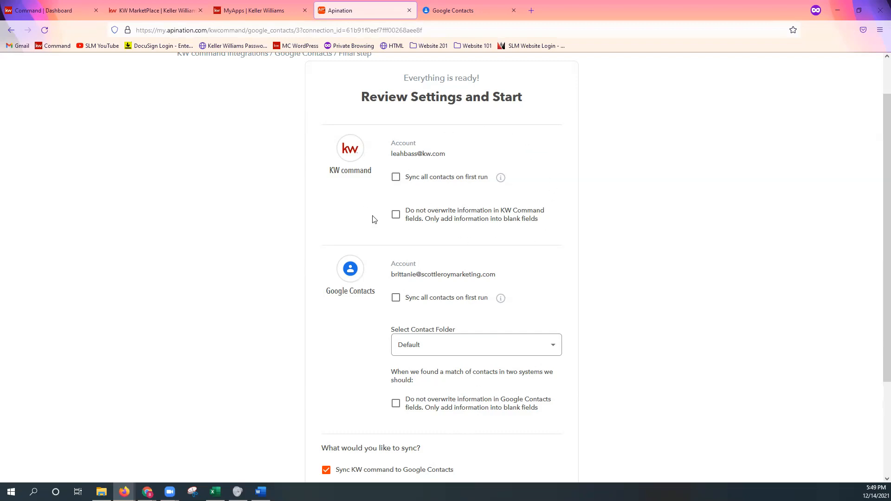
pyautogui.click(395, 179)
pyautogui.click(394, 298)
# Step: Check the labels in Google Contacts, keep the Default contact folder, and enable adding information only into blank Google Contacts fields
pyautogui.scroll(-1, 545, 327)
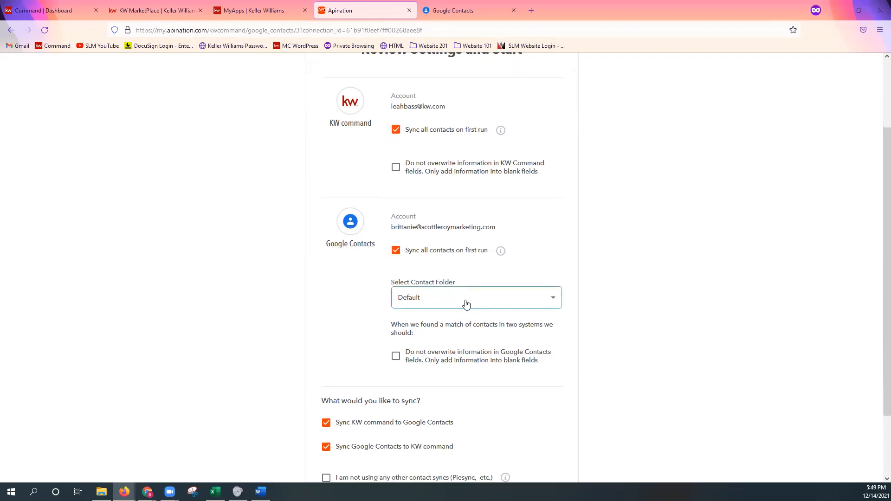
pyautogui.click(463, 304)
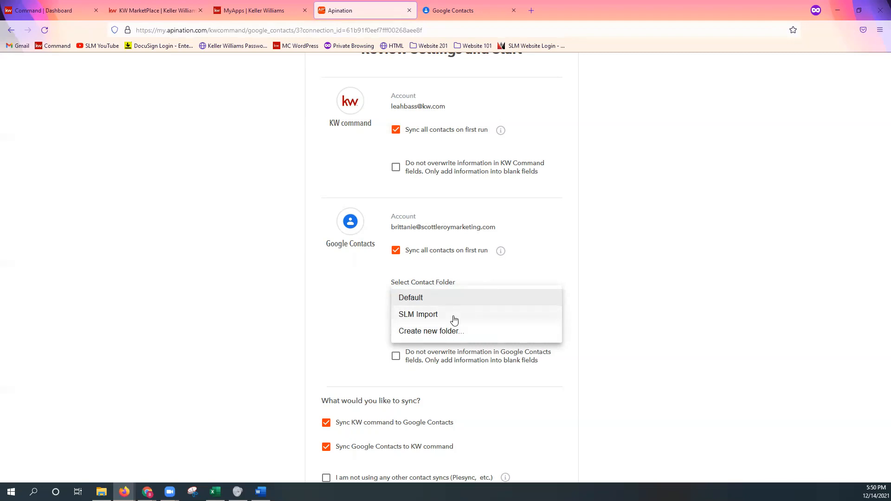
pyautogui.click(453, 10)
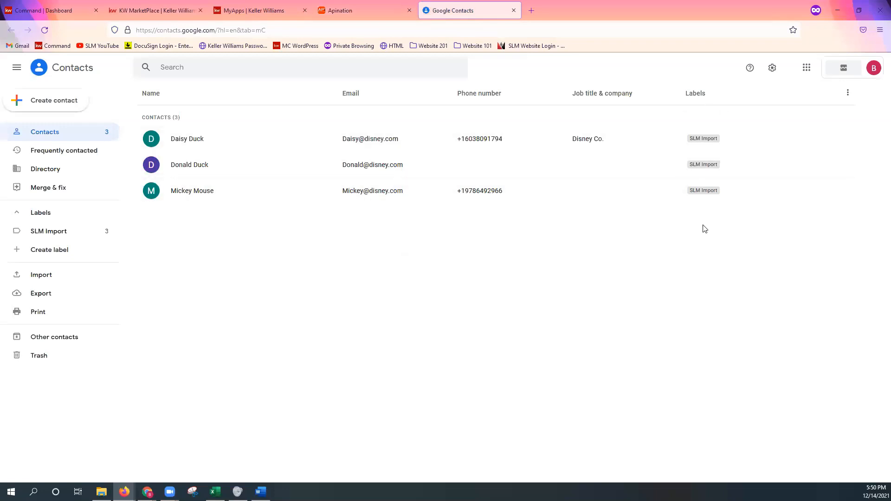
pyautogui.click(352, 10)
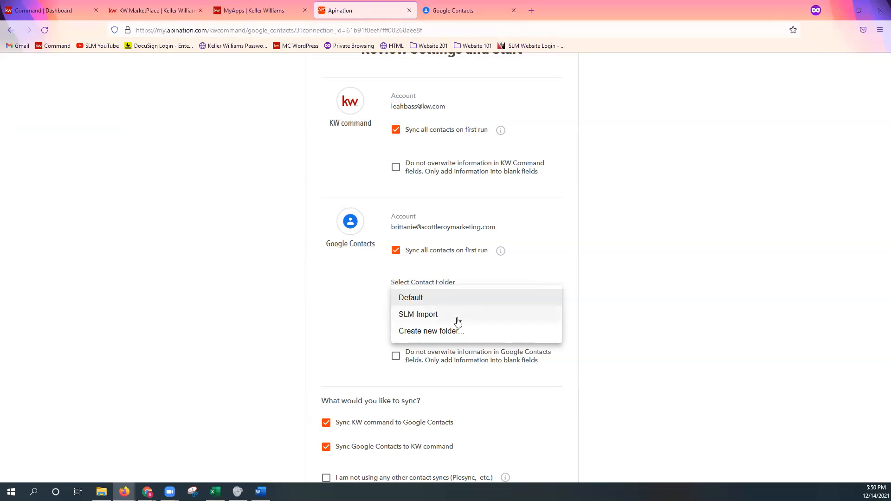
pyautogui.click(487, 299)
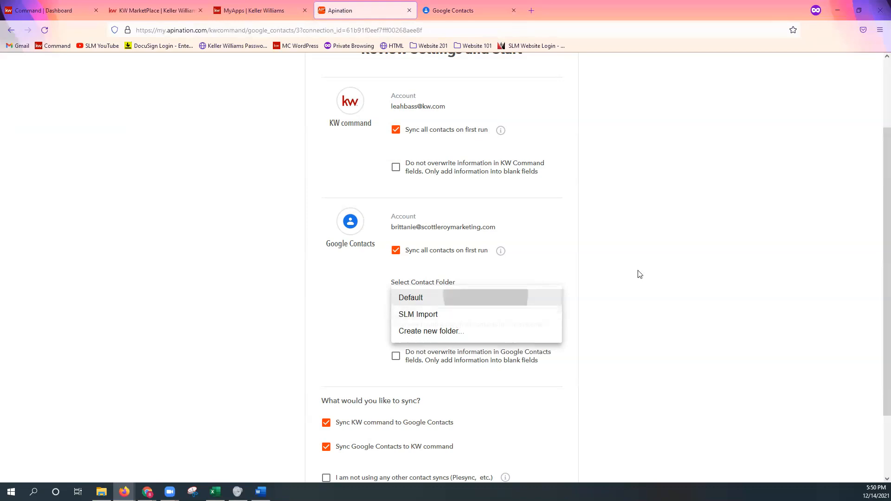
pyautogui.scroll(-2, 626, 305)
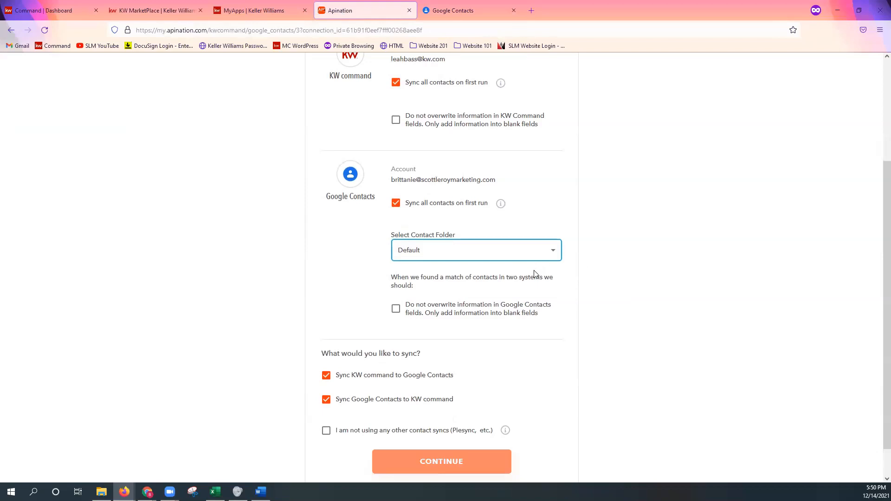
pyautogui.click(396, 309)
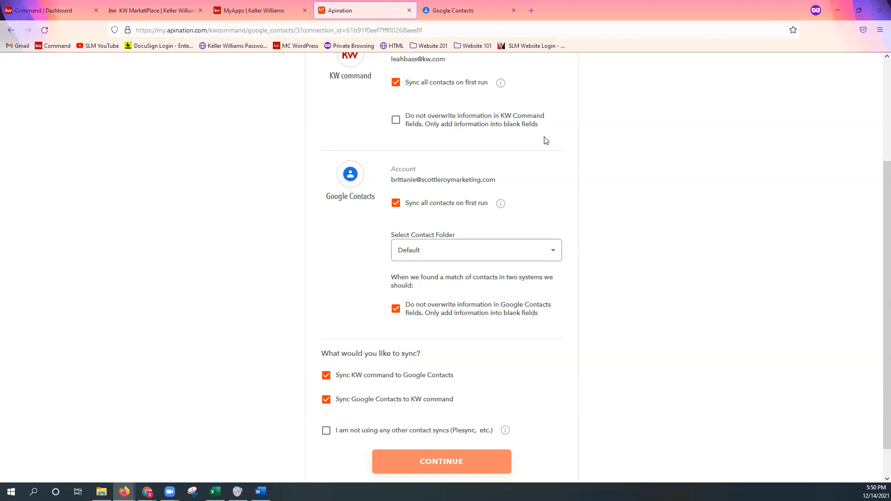
# Step: Turn off syncing KW command to Google Contacts, declare that no other contact syncs are used, and continue
pyautogui.scroll(-2, 586, 228)
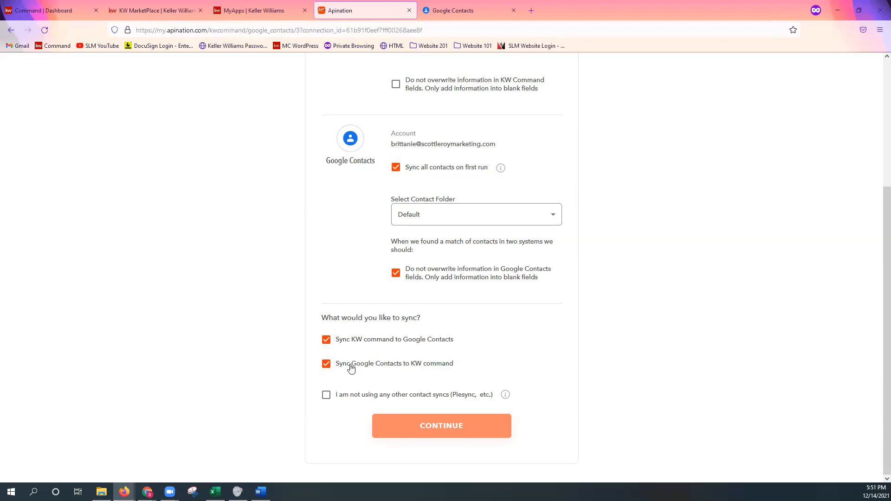
pyautogui.click(326, 341)
pyautogui.click(326, 396)
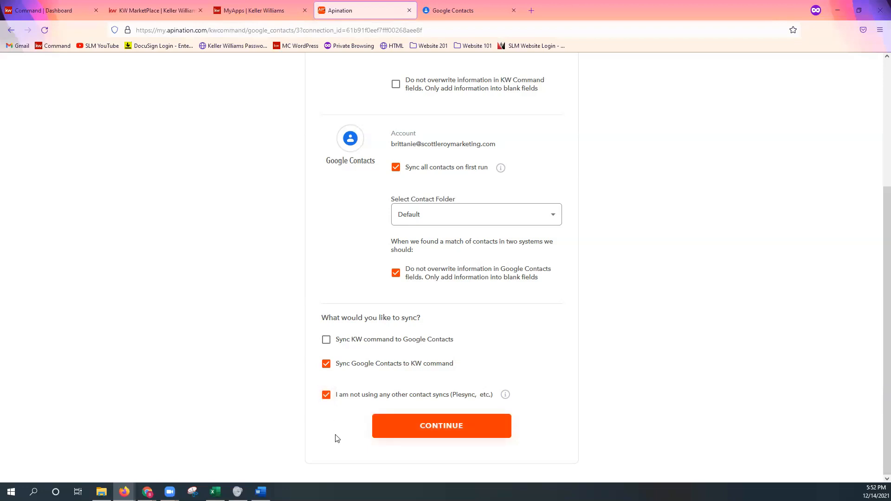
pyautogui.click(444, 436)
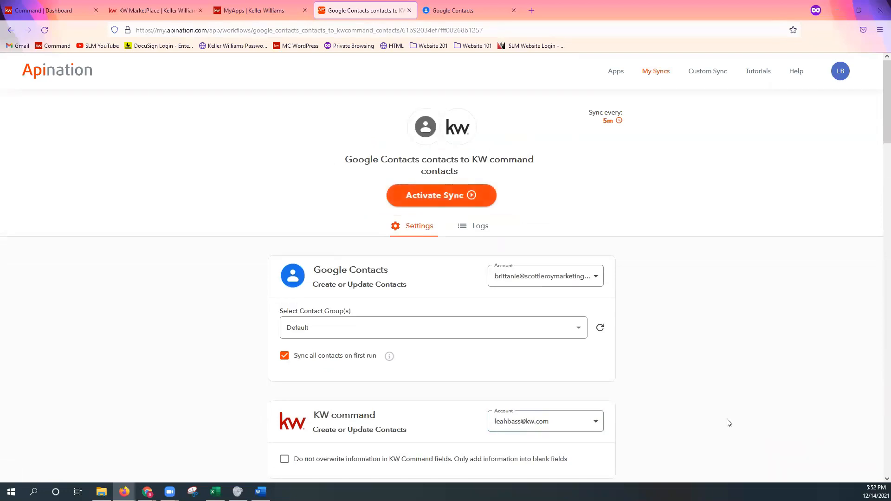
# Step: Keep the Default contact group and enable not overwriting information in KW Command fields, adding only into blank fields
pyautogui.scroll(-1, 728, 422)
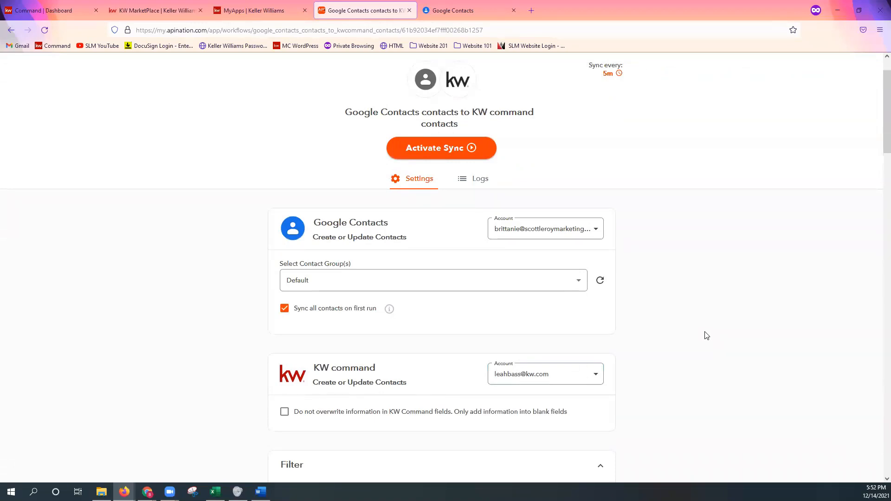
pyautogui.click(516, 289)
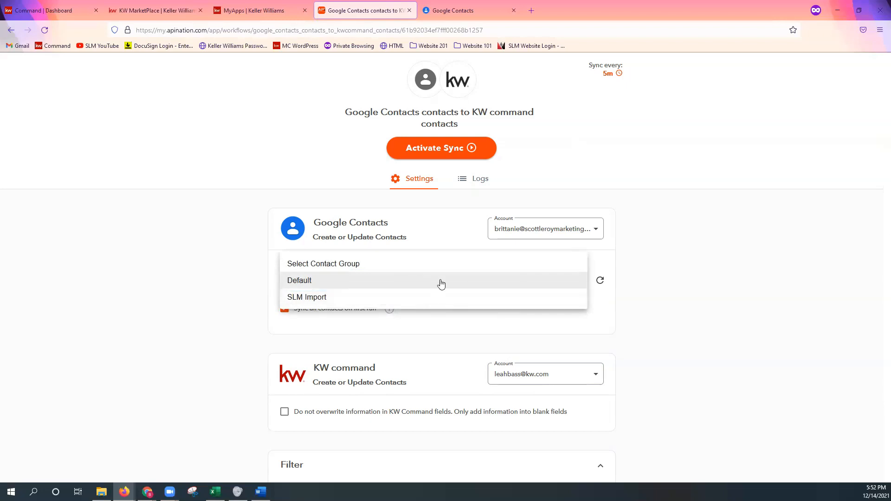
pyautogui.click(694, 326)
pyautogui.scroll(-3, 694, 326)
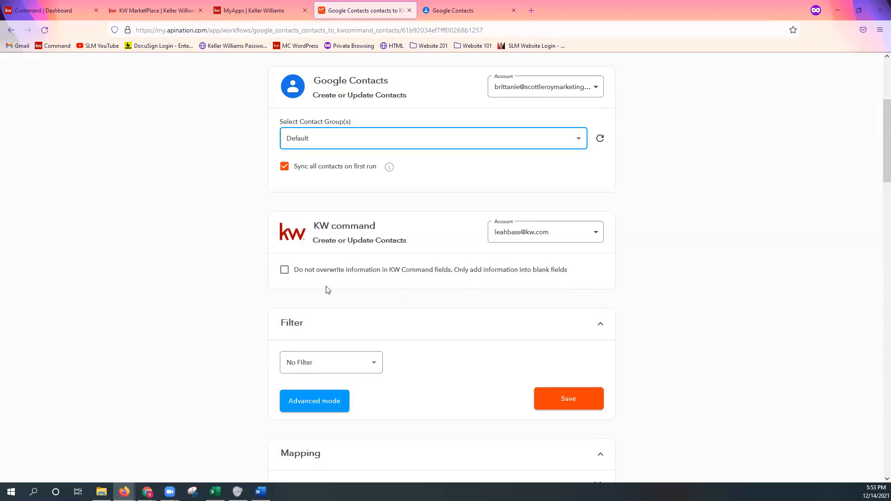
pyautogui.click(310, 272)
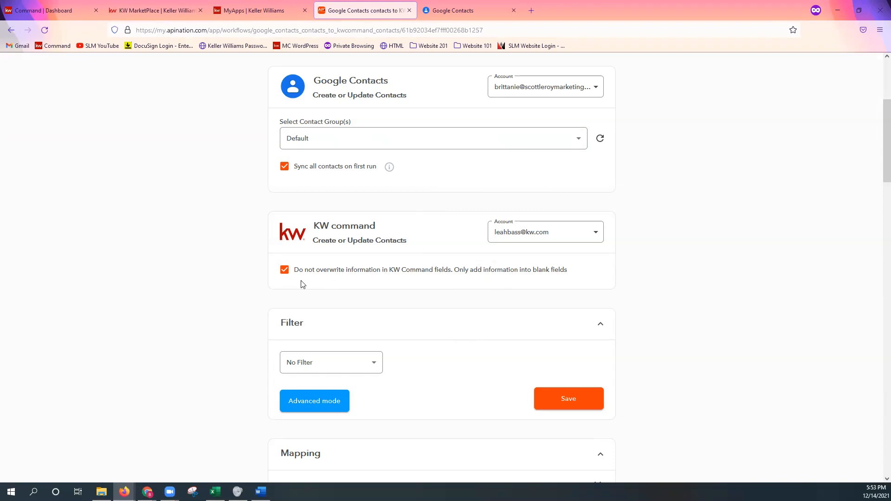
# Step: Try filtering the synced contacts by First Name with the condition "is empty"
pyautogui.scroll(-2, 465, 320)
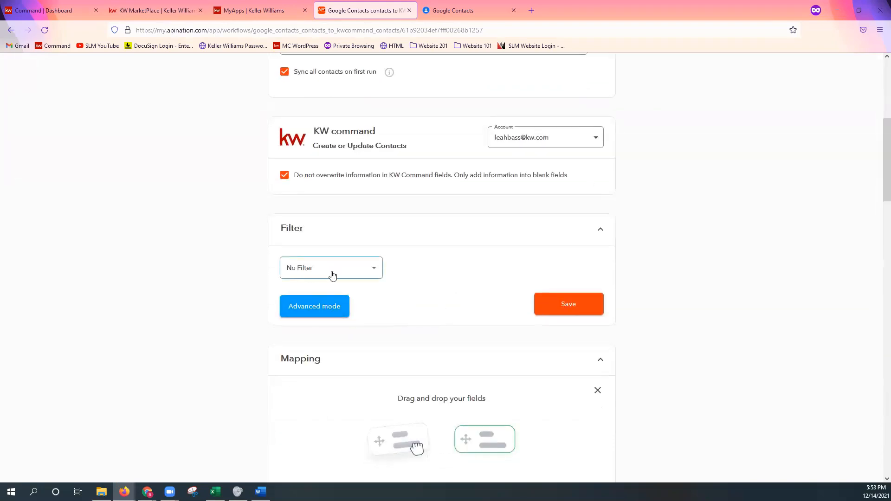
pyautogui.click(332, 274)
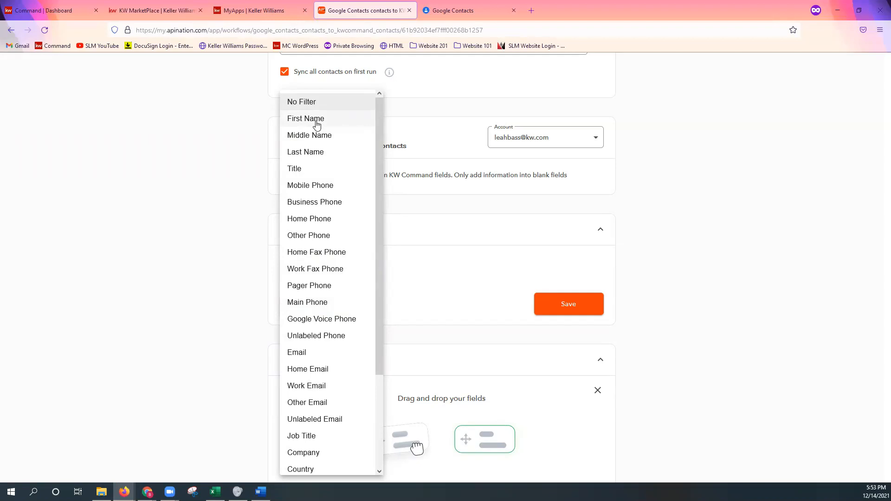
pyautogui.click(317, 122)
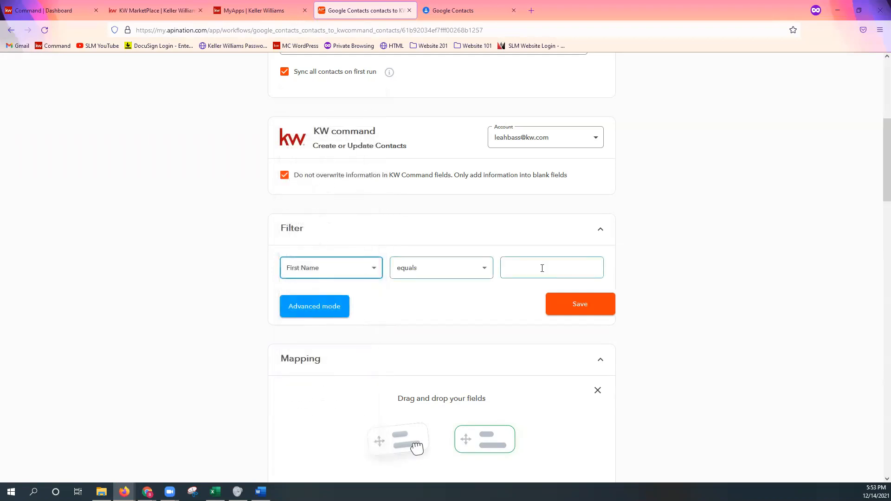
pyautogui.click(514, 265)
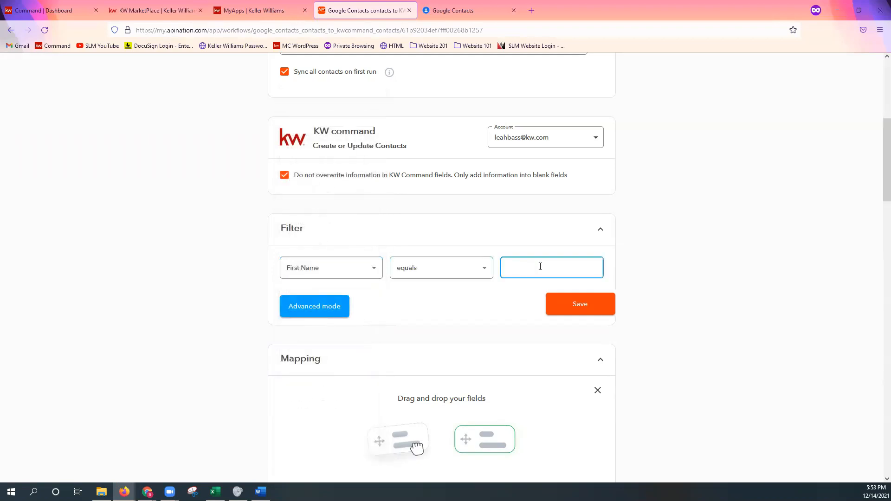
pyautogui.click(430, 270)
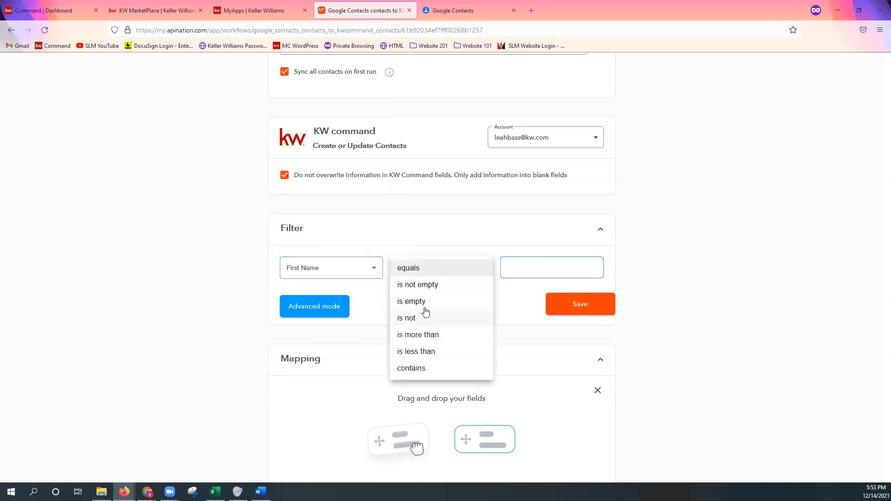
pyautogui.click(422, 302)
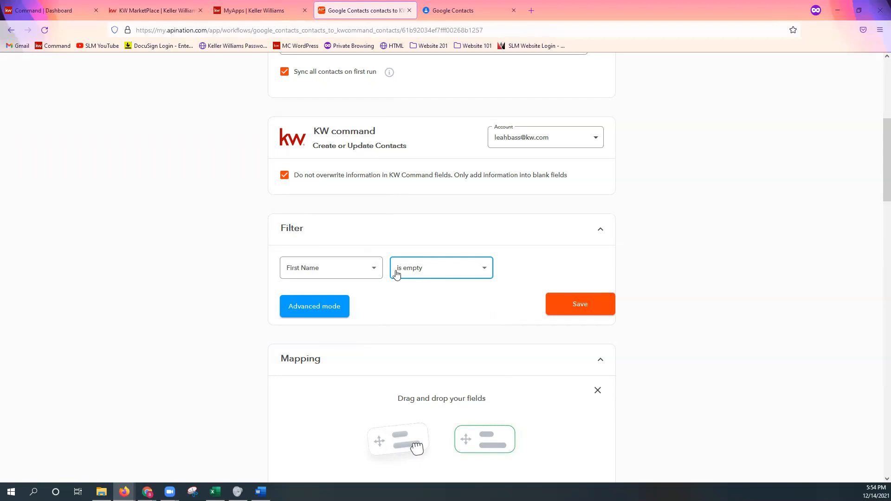
pyautogui.click(427, 275)
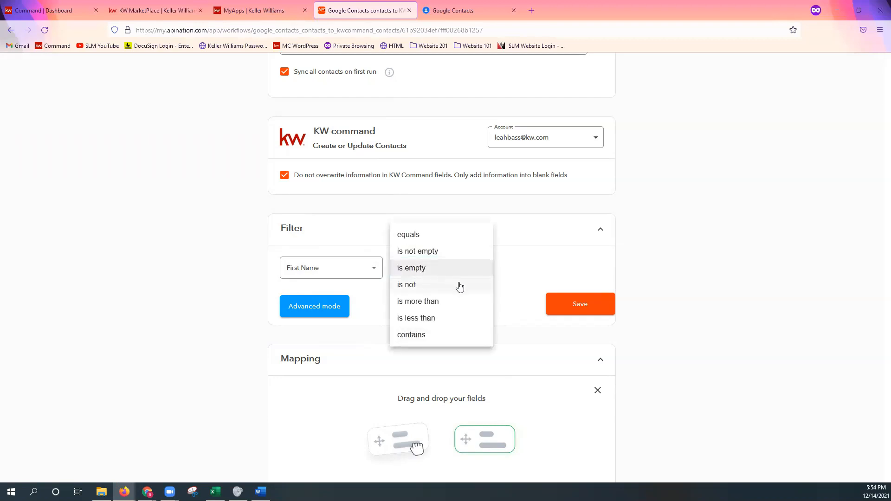
pyautogui.click(512, 276)
# Step: Remove the First Name condition by setting the sync's filter to No Filter
pyautogui.click(356, 272)
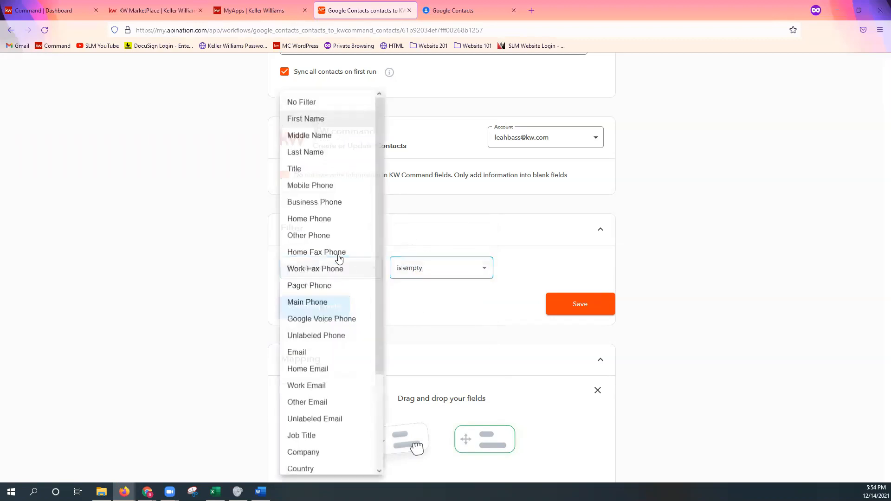
pyautogui.click(308, 102)
pyautogui.scroll(-1, 450, 316)
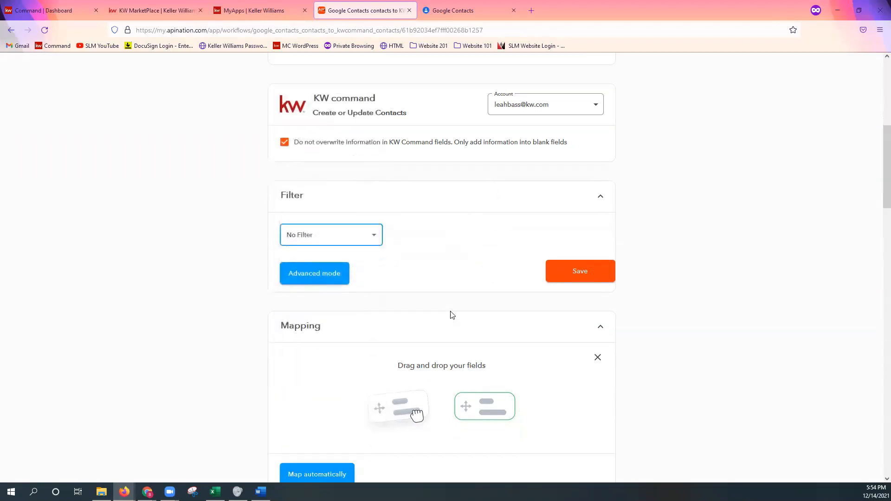
# Step: Review the sync's field mapping between Google Contacts and KW Command, including the mapped pairs and the unmapped fields on both sides
pyautogui.scroll(-1, 481, 312)
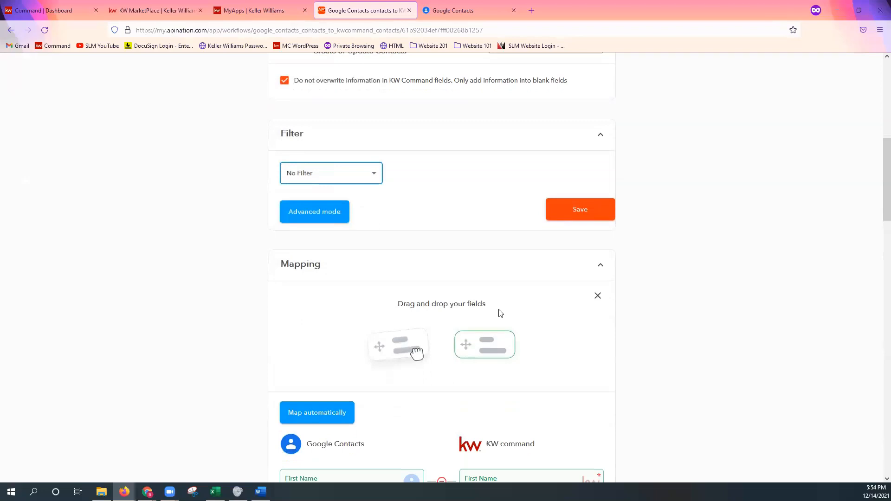
pyautogui.scroll(-1, 496, 313)
pyautogui.scroll(-1, 501, 309)
pyautogui.scroll(-4, 501, 310)
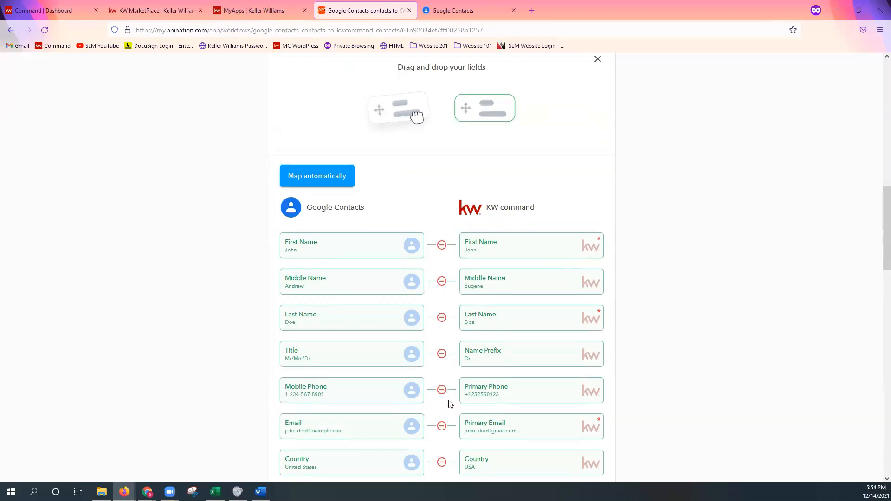
pyautogui.scroll(-1, 448, 402)
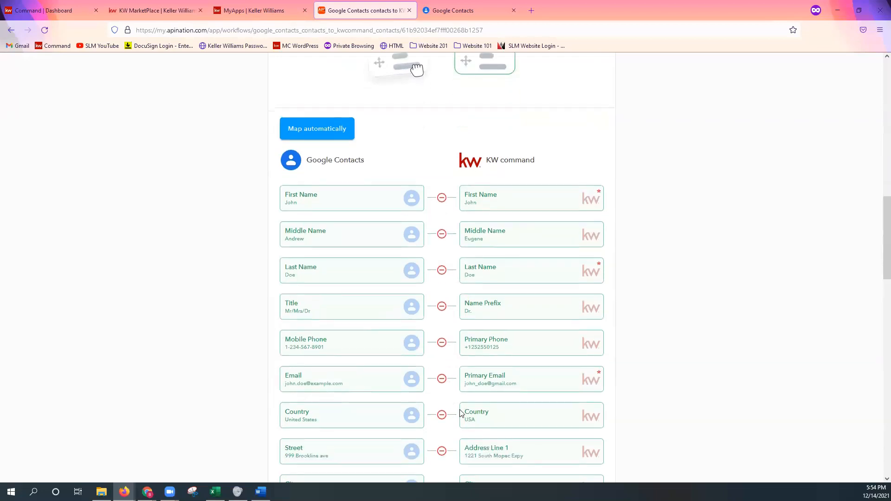
pyautogui.scroll(-1, 459, 412)
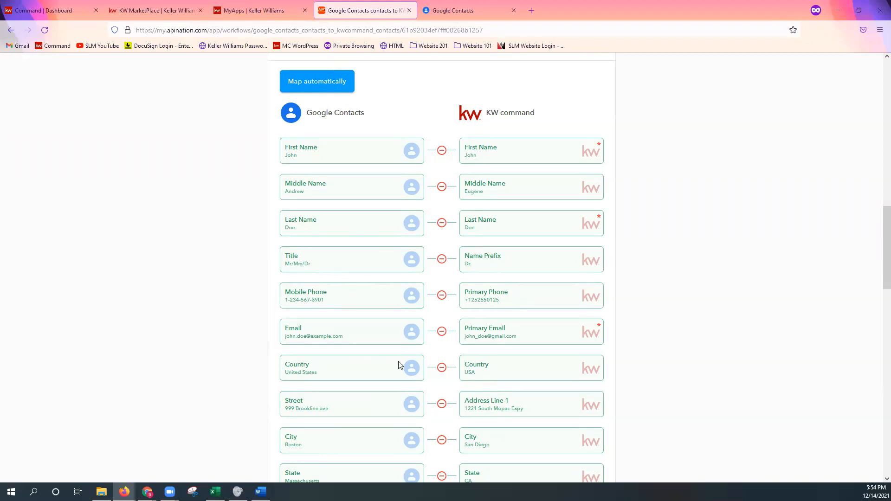
pyautogui.scroll(-3, 427, 369)
pyautogui.scroll(-4, 487, 378)
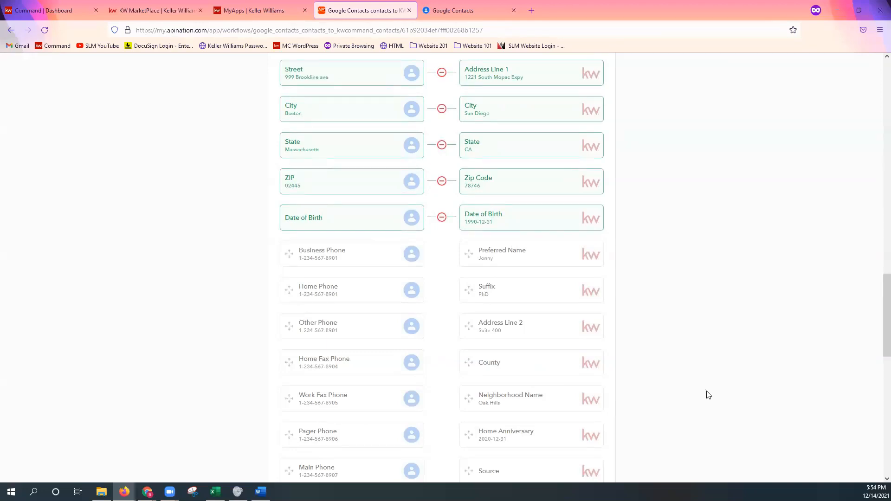
pyautogui.scroll(-2, 708, 395)
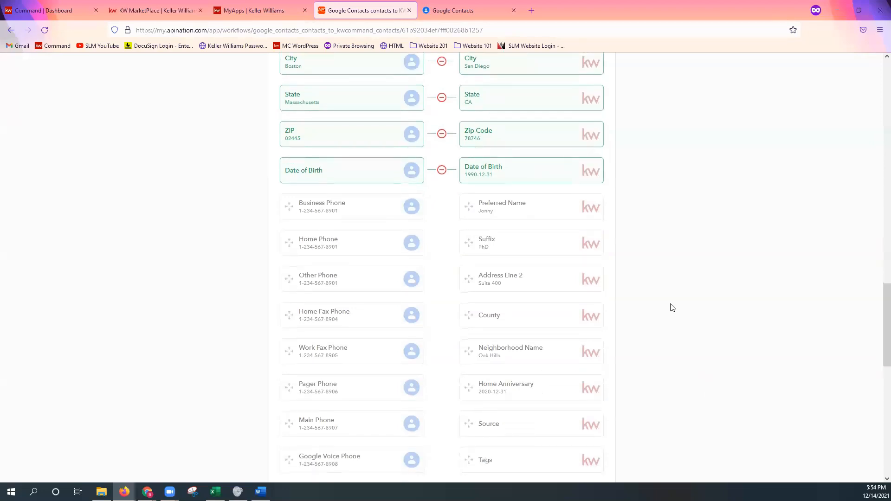
pyautogui.scroll(1, 690, 312)
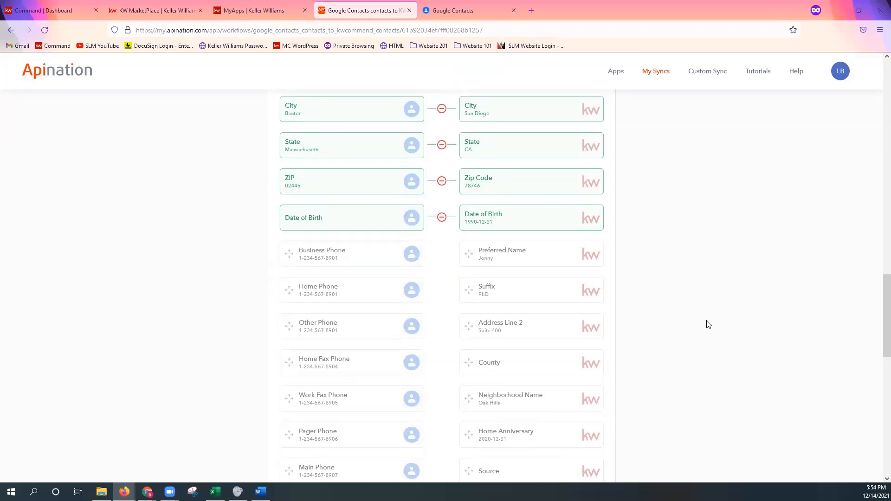
pyautogui.scroll(-1, 709, 324)
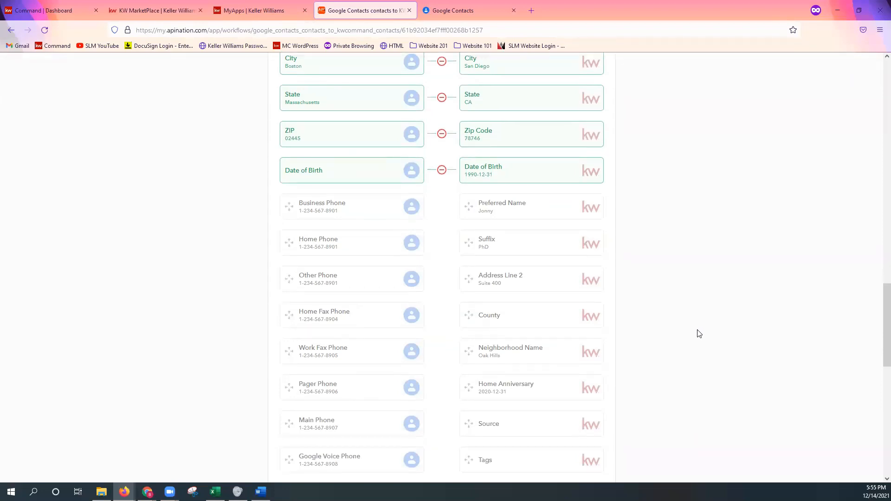
pyautogui.scroll(-1, 699, 334)
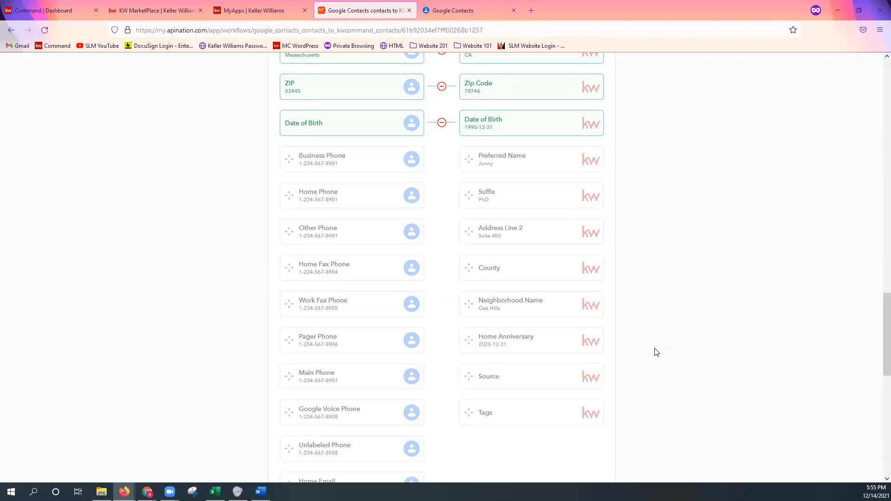
# Step: Add a custom Google Contacts field named Tag with the field value "Google Contact"
pyautogui.scroll(-5, 656, 352)
pyautogui.scroll(-3, 652, 349)
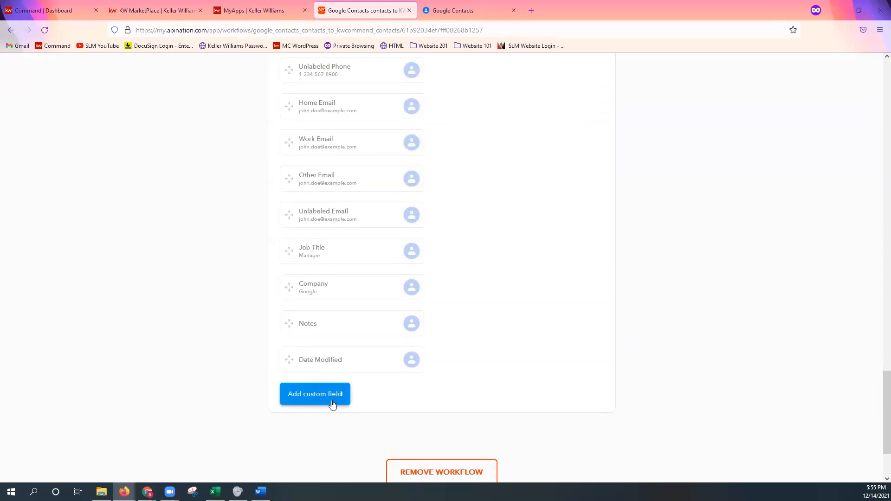
pyautogui.click(332, 404)
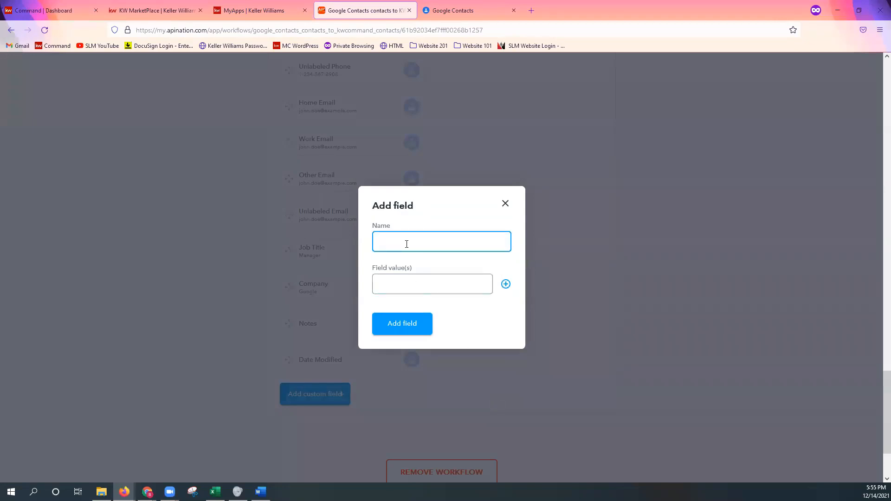
pyautogui.write('Tag')
pyautogui.click(442, 286)
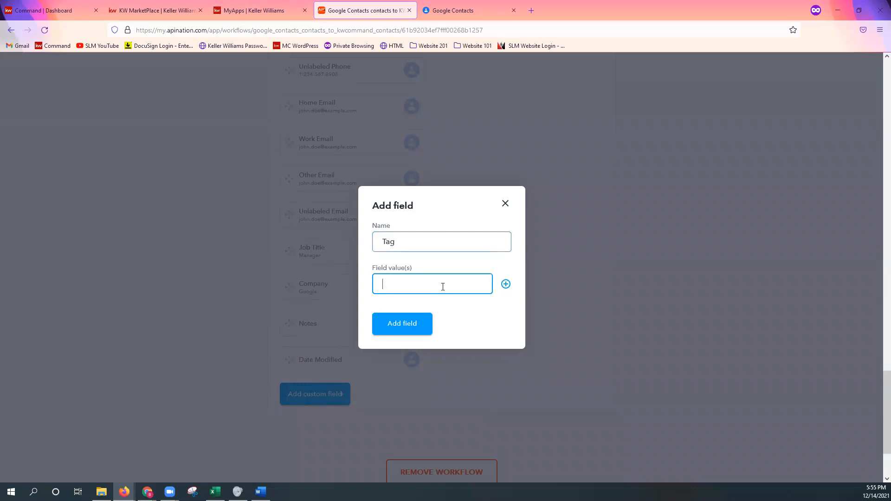
pyautogui.write('Google Contact')
pyautogui.click(408, 330)
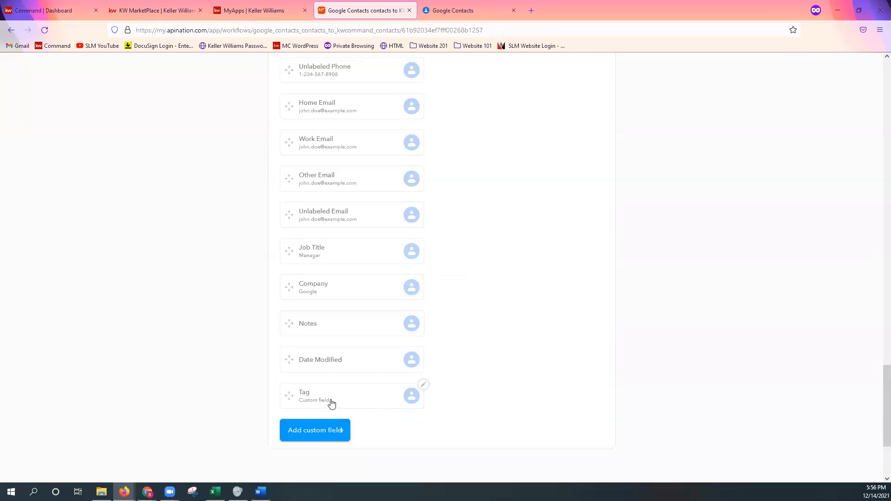
# Step: Map the custom Tag field on the Google Contacts side to the Tags field in KW Command
pyautogui.scroll(12, 511, 392)
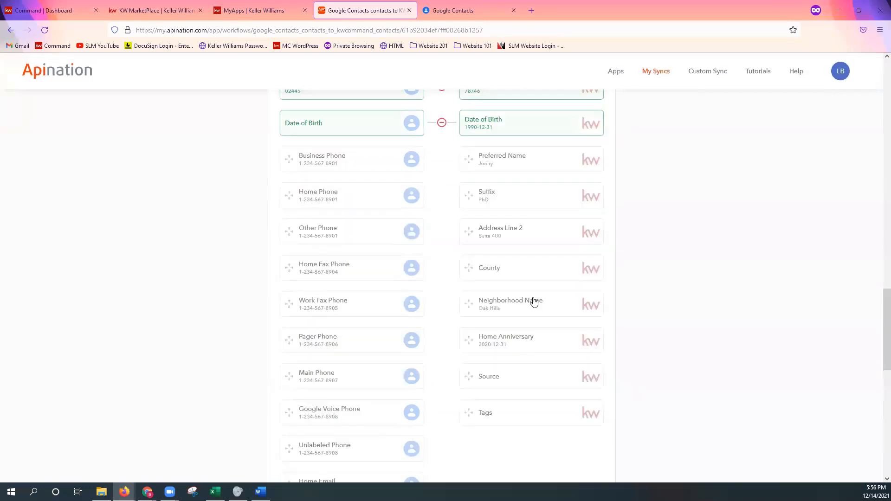
pyautogui.scroll(4, 533, 300)
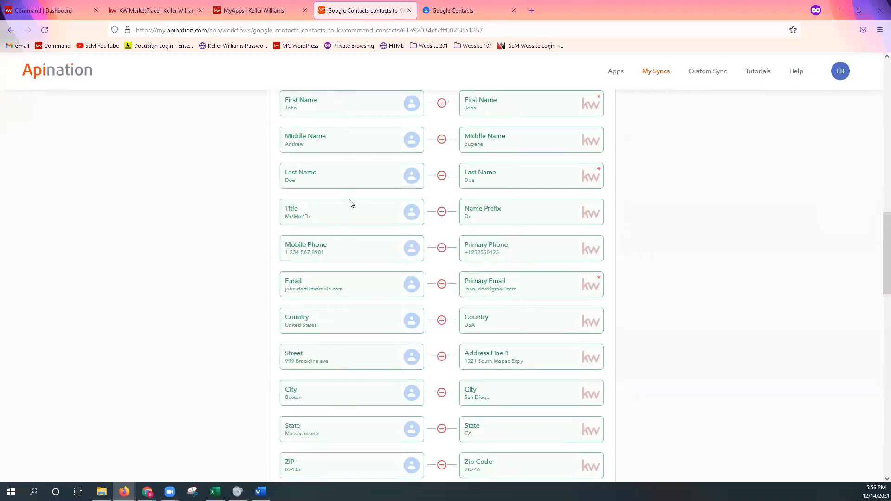
pyautogui.scroll(-5, 576, 292)
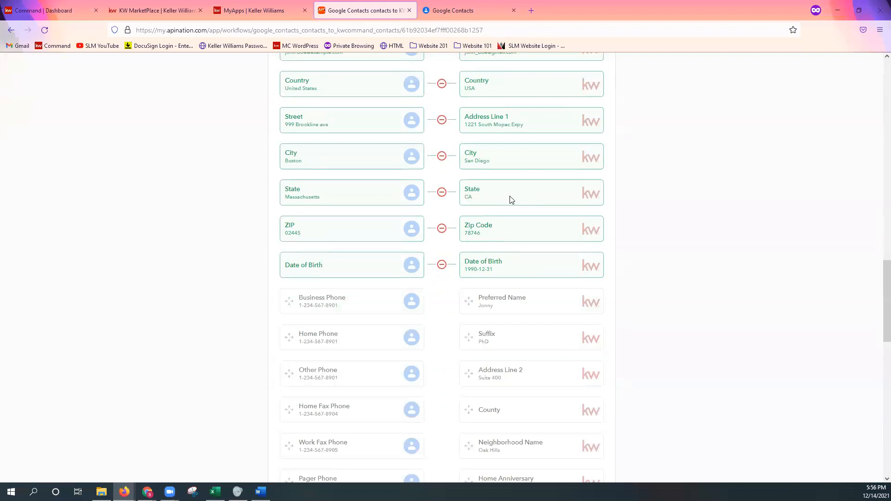
pyautogui.scroll(-8, 555, 433)
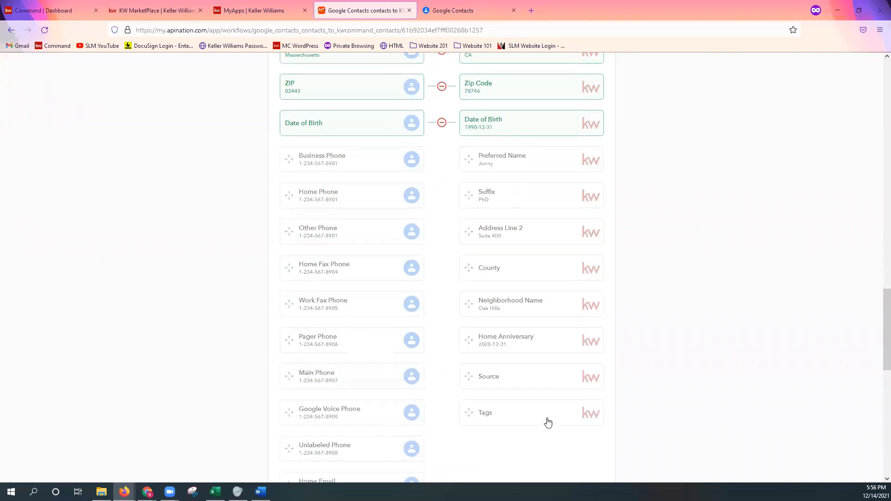
pyautogui.scroll(-4, 523, 413)
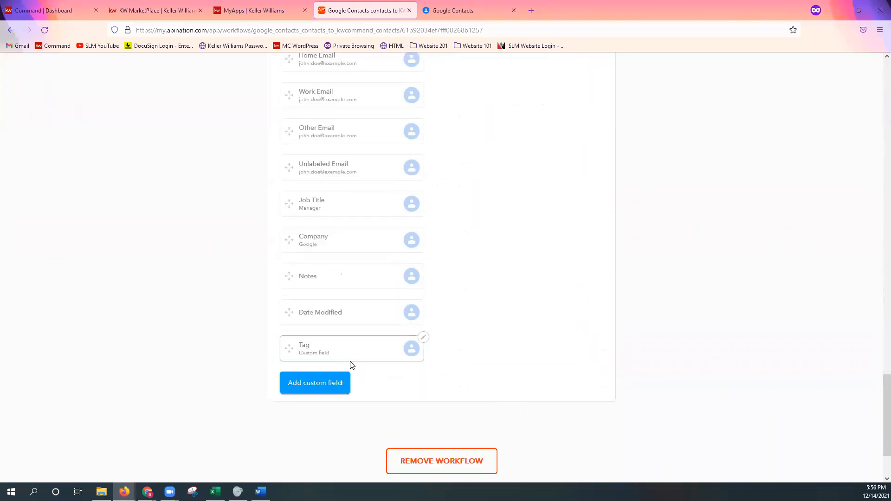
pyautogui.moveTo(342, 356); pyautogui.dragTo(520, 229)
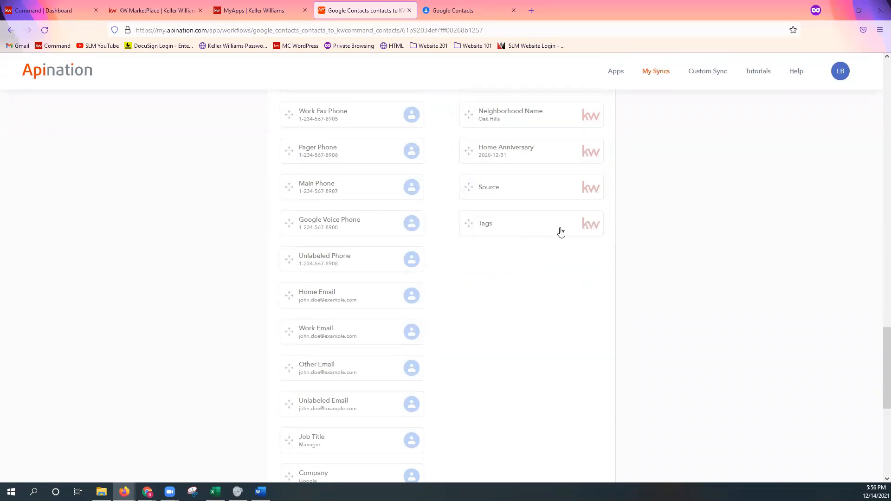
pyautogui.scroll(-7, 521, 229)
pyautogui.click(326, 261)
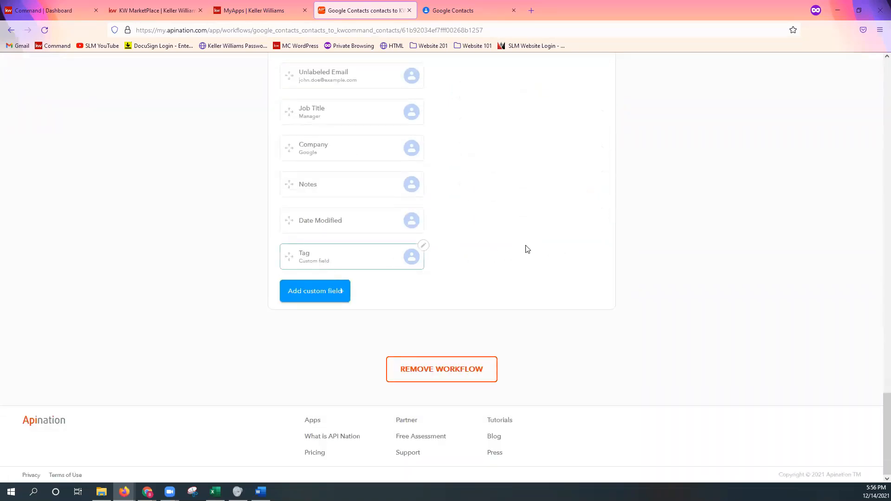
pyautogui.scroll(6, 527, 248)
pyautogui.click(511, 191)
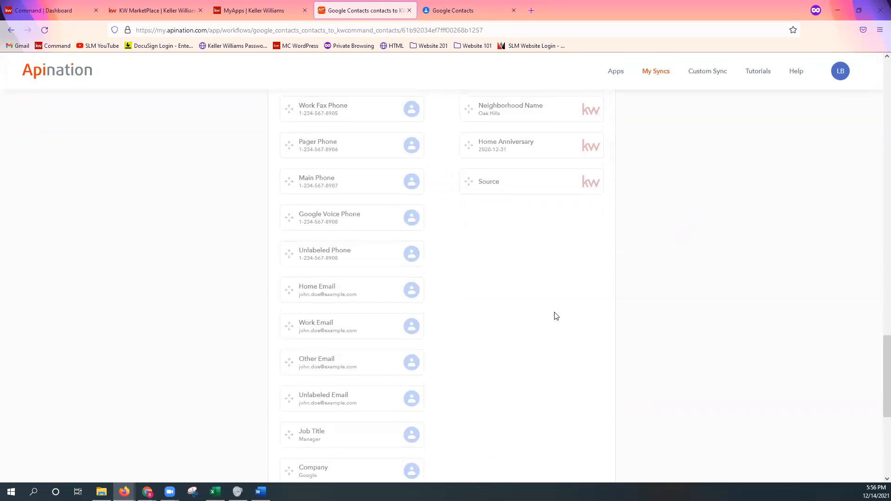
pyautogui.scroll(6, 555, 317)
pyautogui.scroll(1, 555, 317)
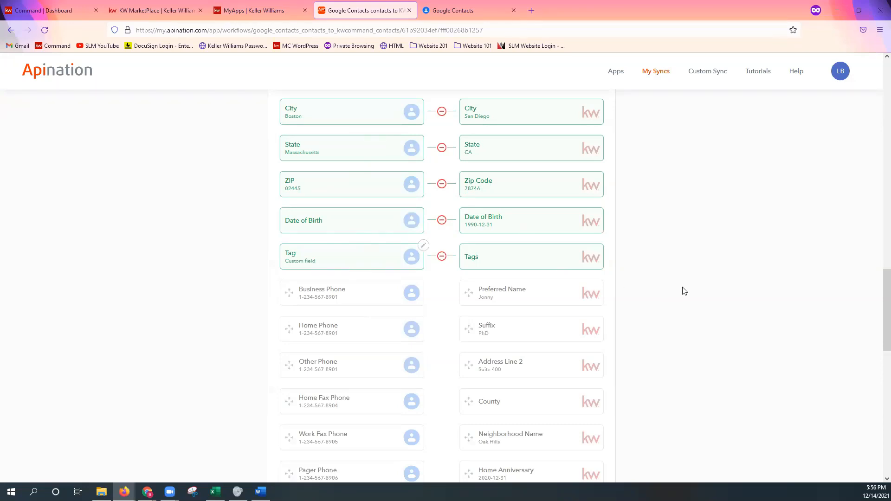
# Step: Examine the remaining unmapped fields, picking out Business Phone to see which KW Command fields it could be mapped to
pyautogui.scroll(-3, 683, 291)
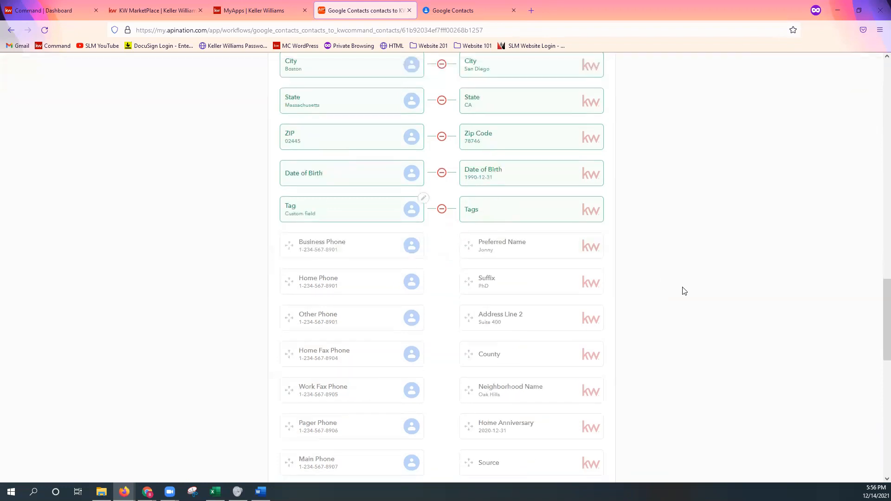
pyautogui.scroll(-2, 683, 291)
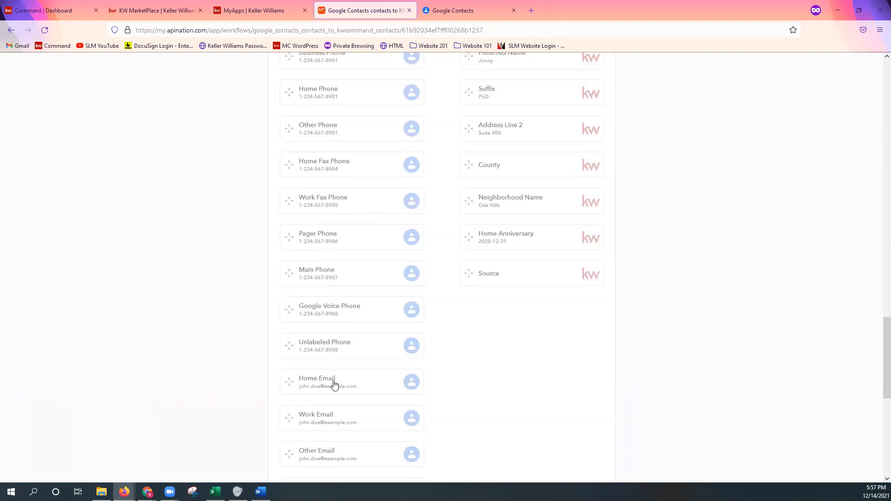
pyautogui.scroll(2, 352, 362)
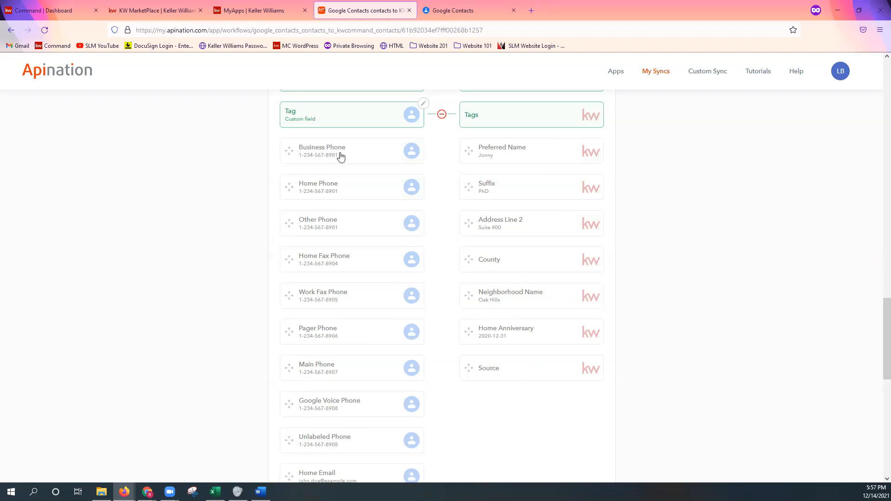
pyautogui.moveTo(338, 155); pyautogui.dragTo(346, 158)
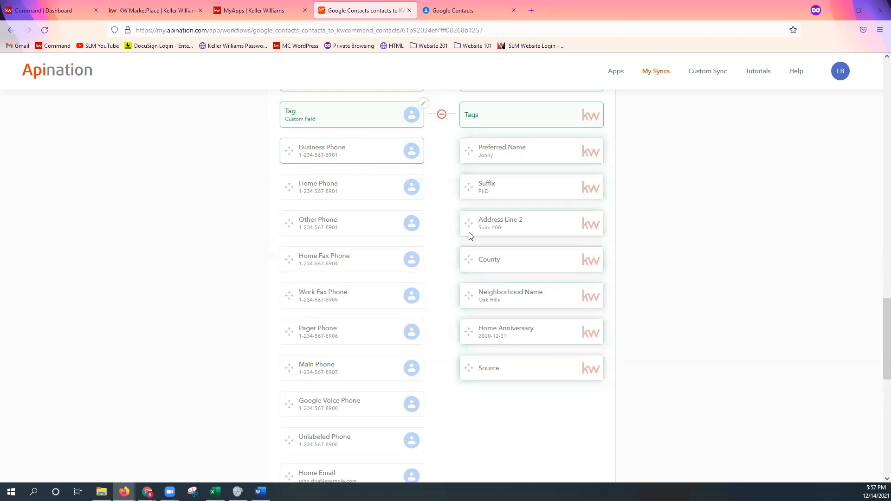
pyautogui.scroll(-6, 551, 392)
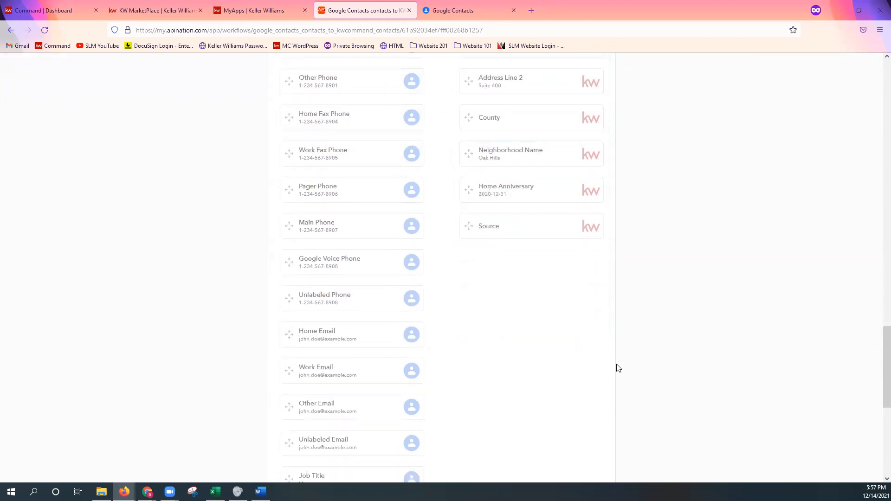
pyautogui.scroll(-4, 587, 364)
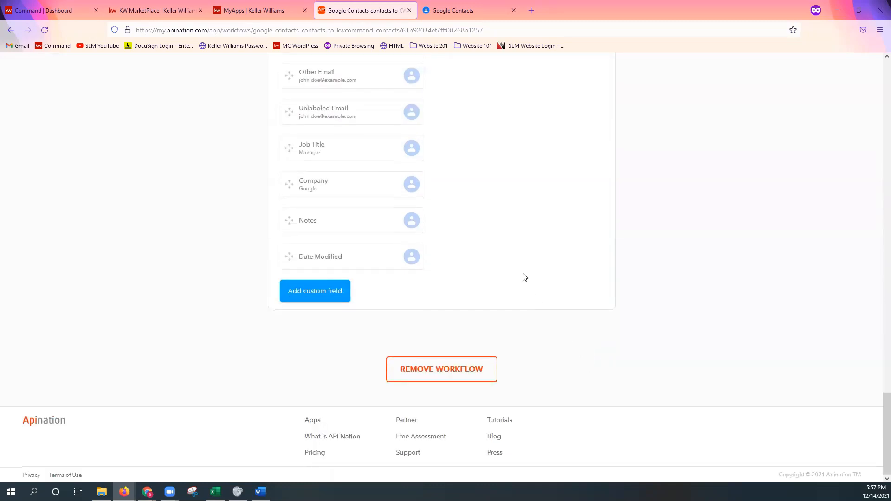
# Step: Activate the Google Contacts contacts to KW command contacts sync
pyautogui.scroll(20, 518, 271)
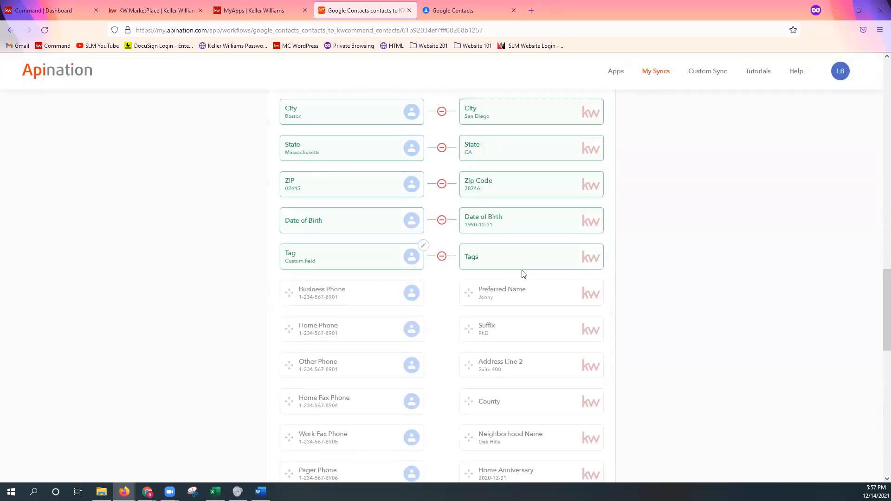
pyautogui.scroll(12, 526, 279)
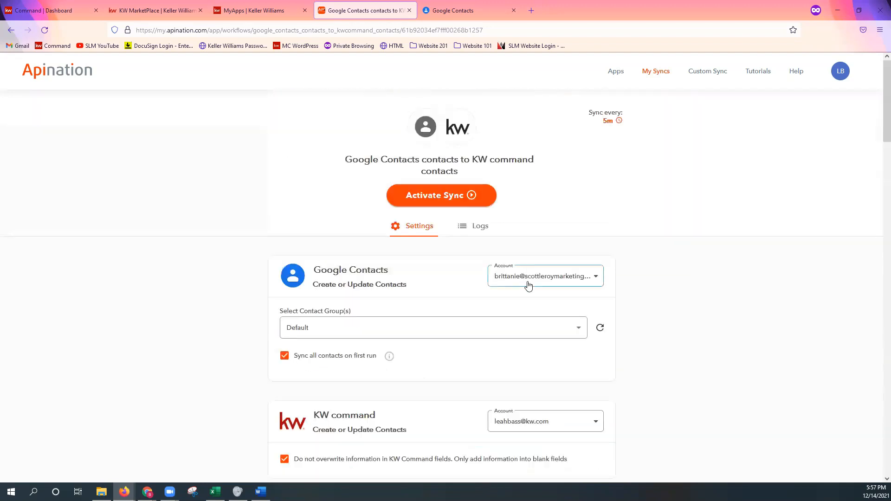
pyautogui.click(449, 200)
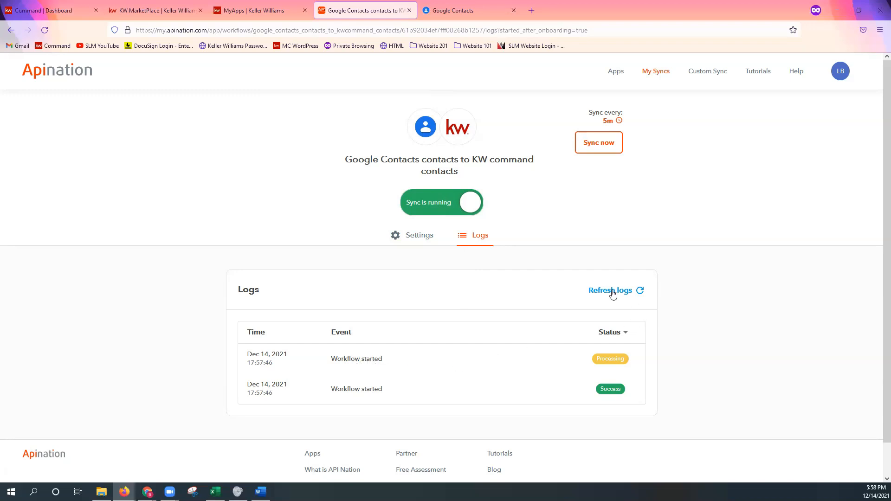
# Step: Expand the processing "Workflow started" entry in the sync's logs and examine its events and statuses
pyautogui.click(381, 361)
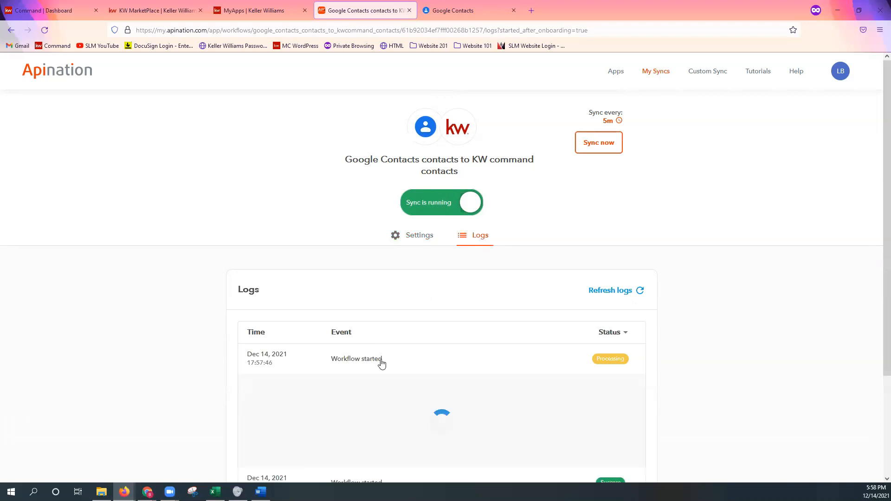
pyautogui.scroll(-2, 396, 362)
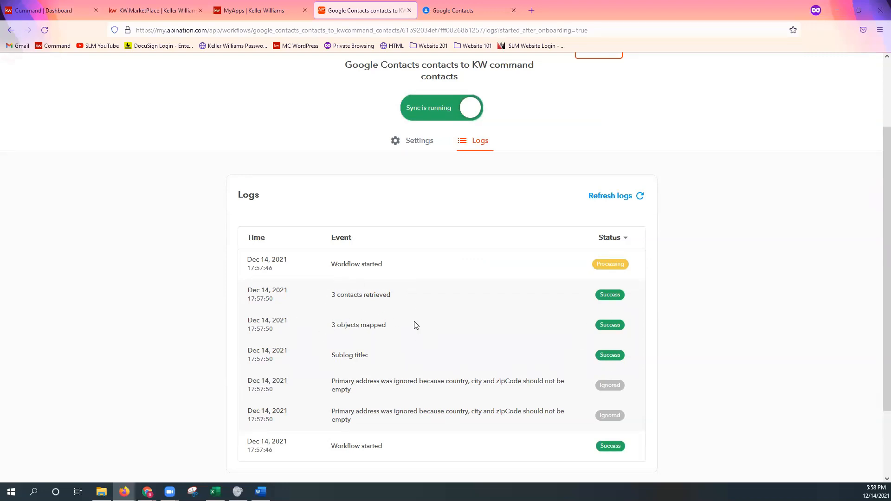
pyautogui.scroll(1, 532, 341)
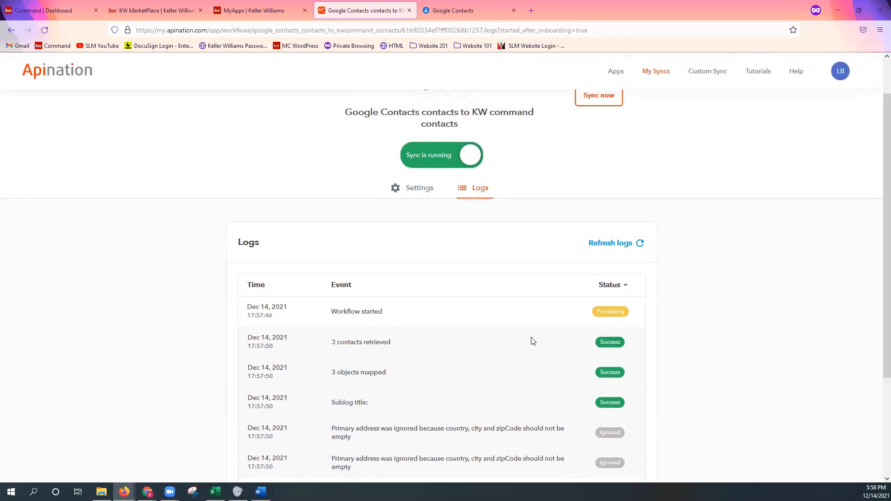
pyautogui.scroll(1, 531, 340)
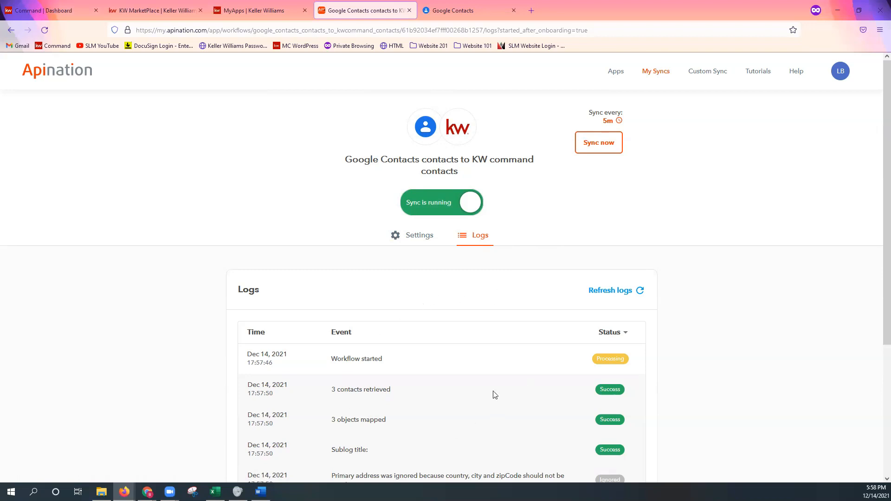
# Step: Return to the Command dashboard, open the MarketPlace and launch the "KW Command and Google Contacts (Early Access)" application
pyautogui.click(252, 11)
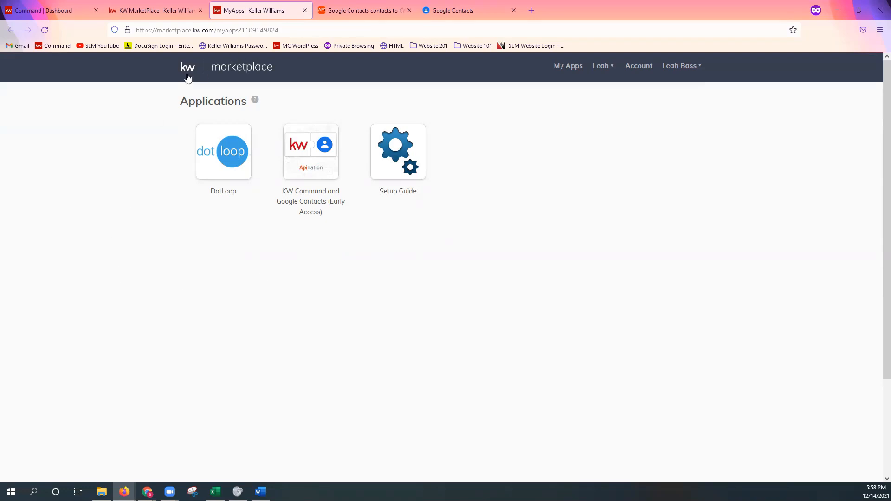
pyautogui.click(37, 9)
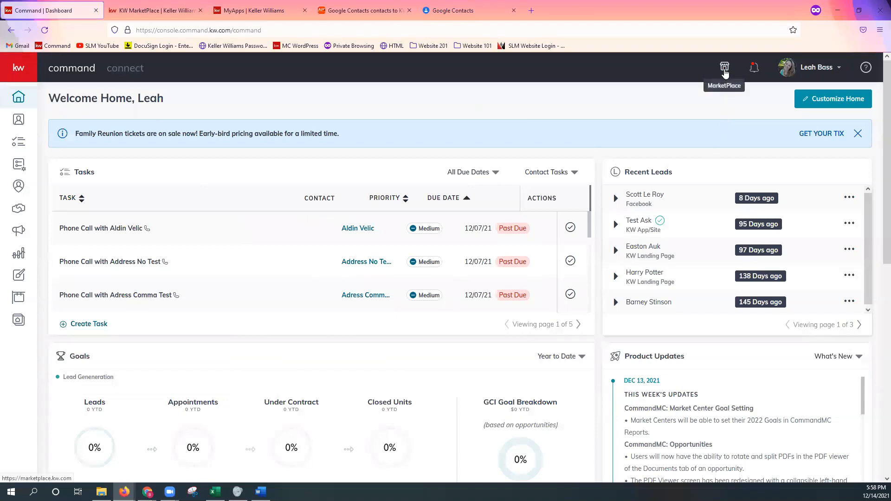
pyautogui.click(724, 66)
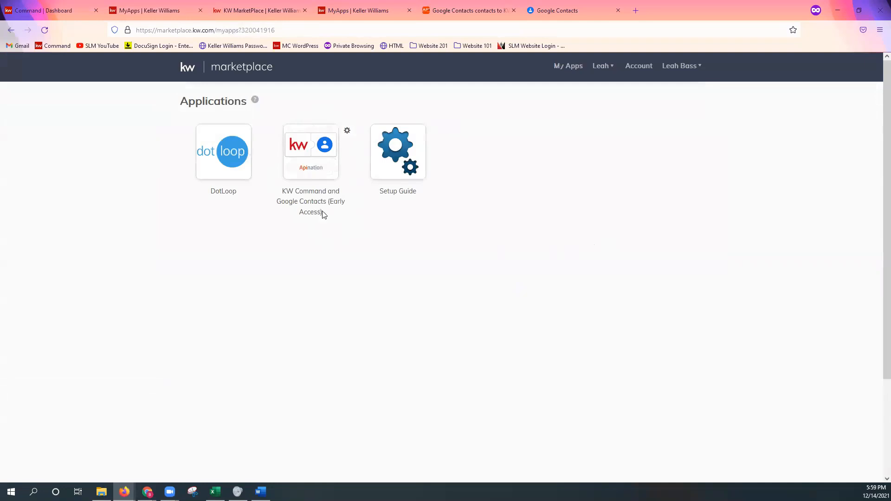
pyautogui.click(311, 163)
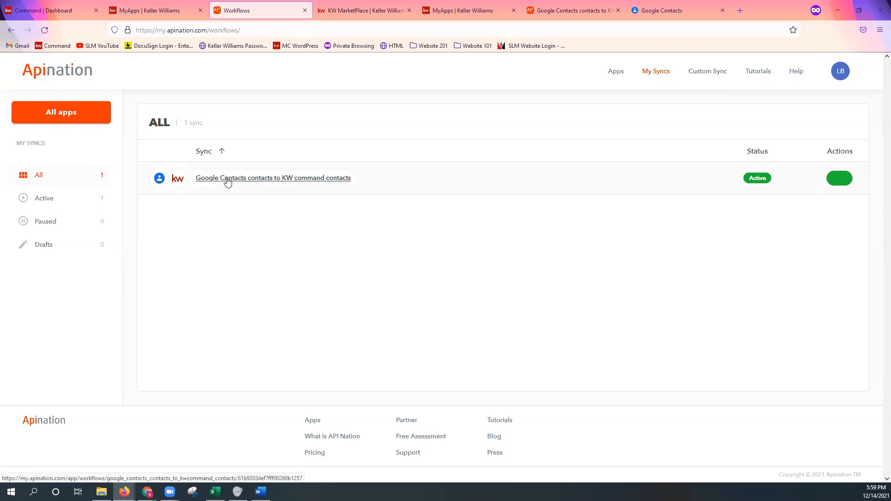
# Step: Open the Google Contacts contacts to KW command contacts sync and review the events and statuses in its logs
pyautogui.click(246, 178)
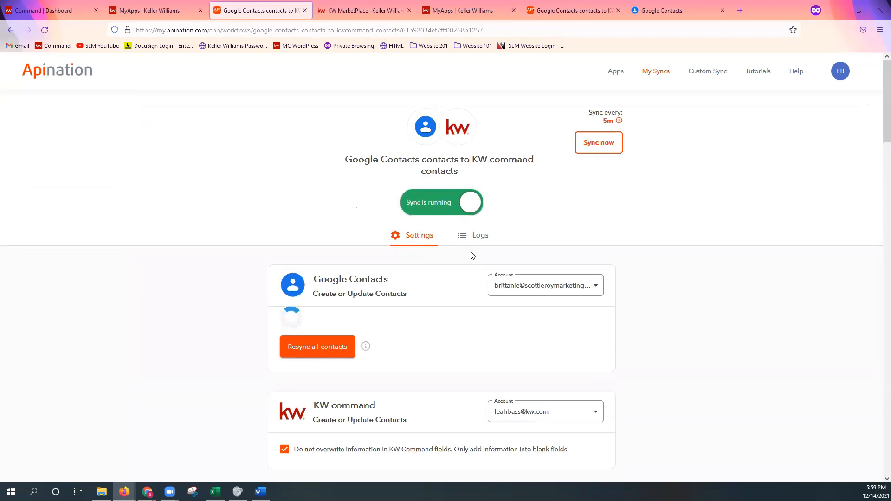
pyautogui.click(474, 237)
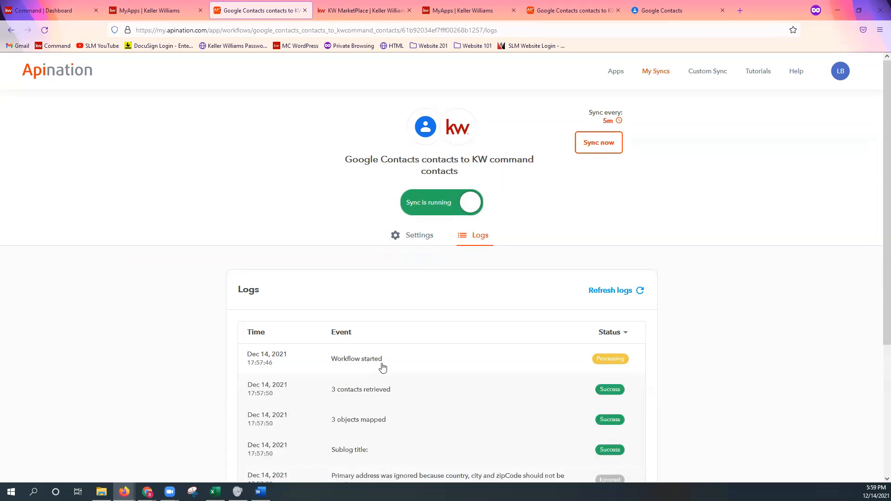
pyautogui.scroll(-2, 381, 377)
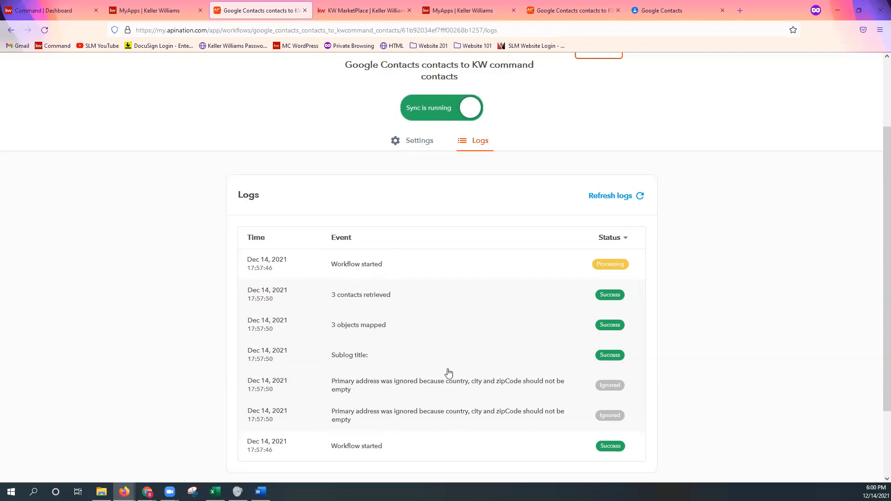
pyautogui.scroll(1, 450, 374)
pyautogui.scroll(2, 450, 373)
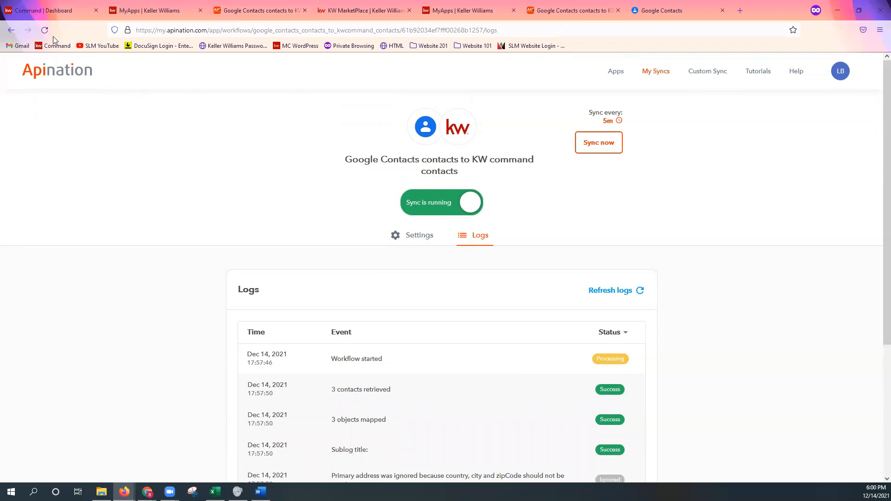
# Step: Open the Contacts page from the Command dashboard in a separate browser tab and switch to it
pyautogui.click(51, 13)
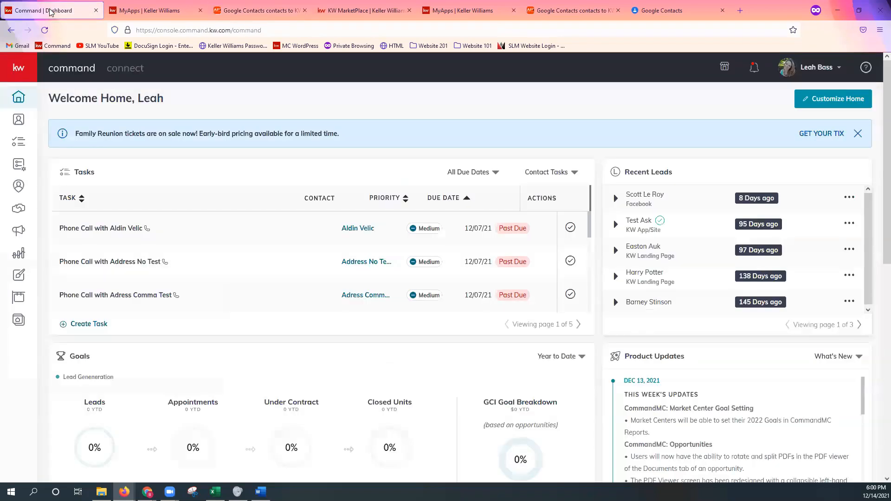
pyautogui.rightClick(20, 120)
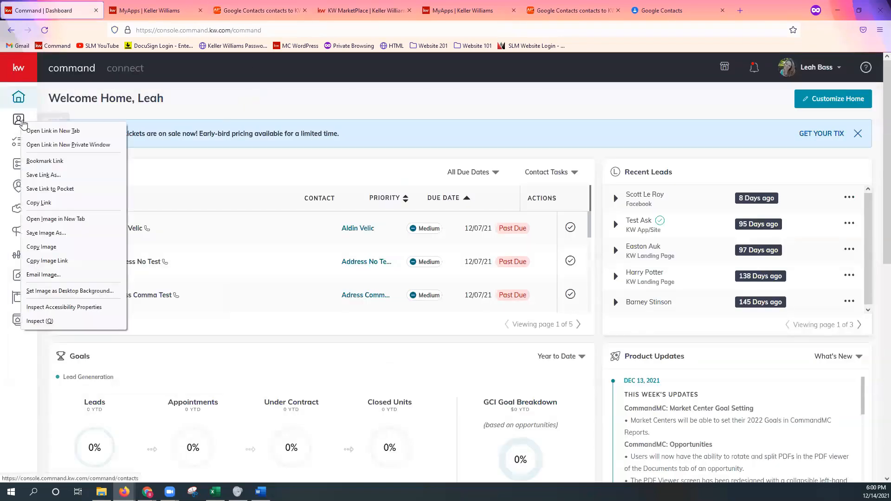
pyautogui.click(58, 124)
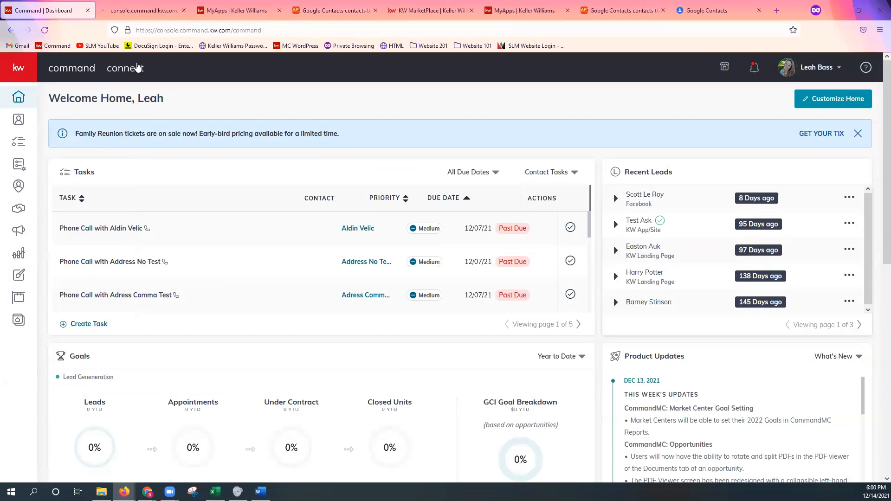
pyautogui.click(141, 11)
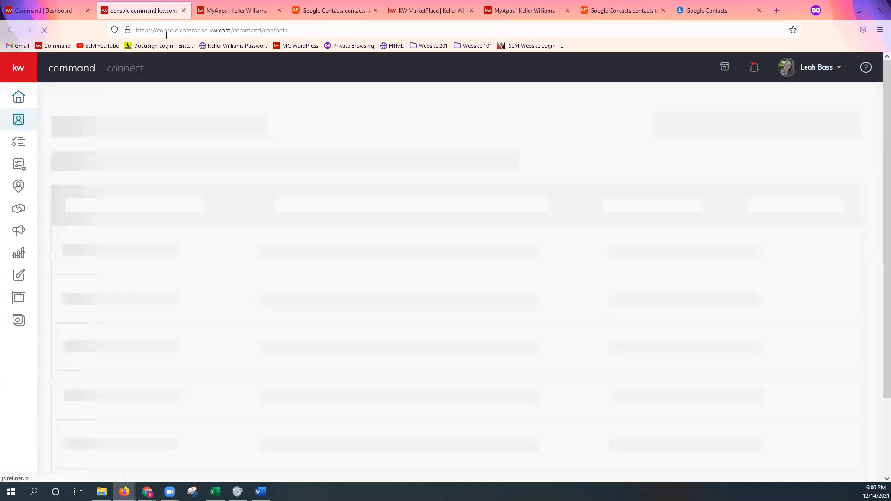
# Step: Switch the contacts list from all contacts to the Test SmartView
pyautogui.click(298, 169)
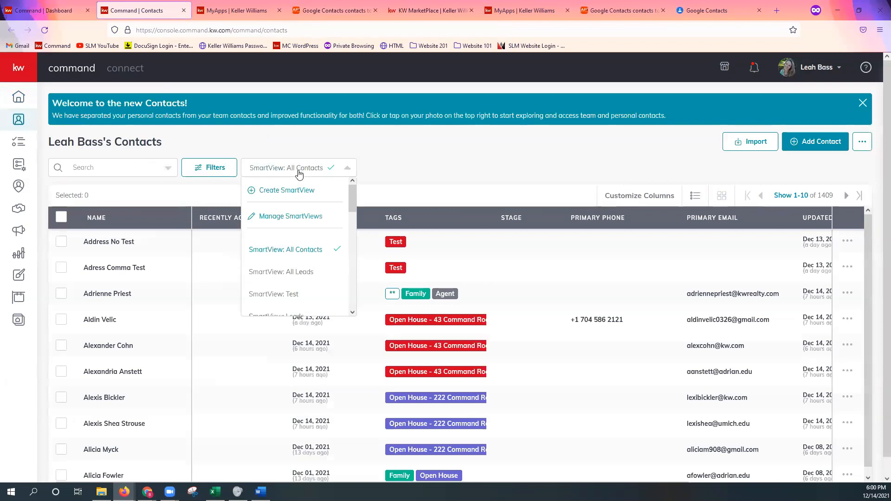
pyautogui.click(290, 294)
pyautogui.click(120, 170)
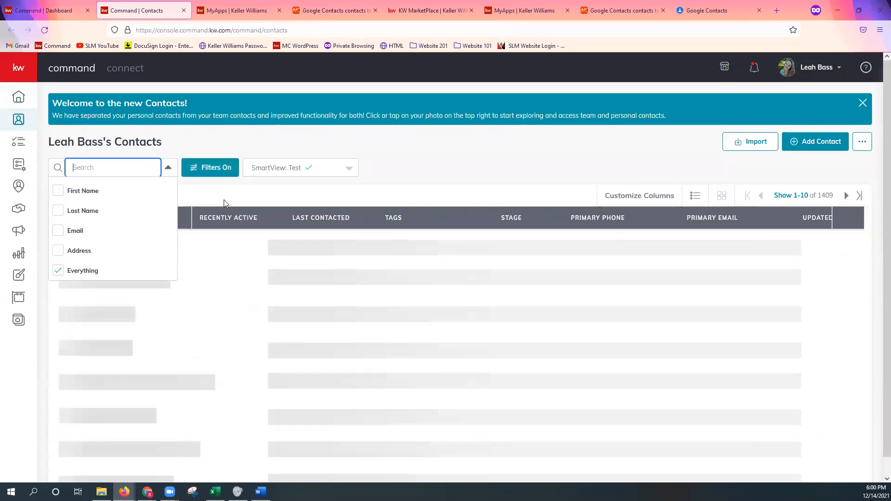
# Step: Replace the Test and Testing tags in the contact filters with the Google Contact tag and apply the filter
pyautogui.click(221, 170)
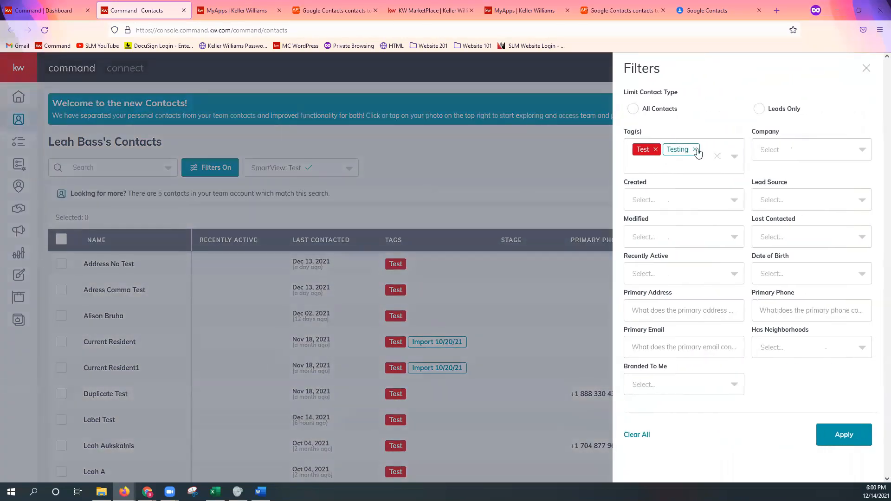
pyautogui.click(655, 149)
pyautogui.click(664, 150)
pyautogui.click(656, 149)
pyautogui.write('Google')
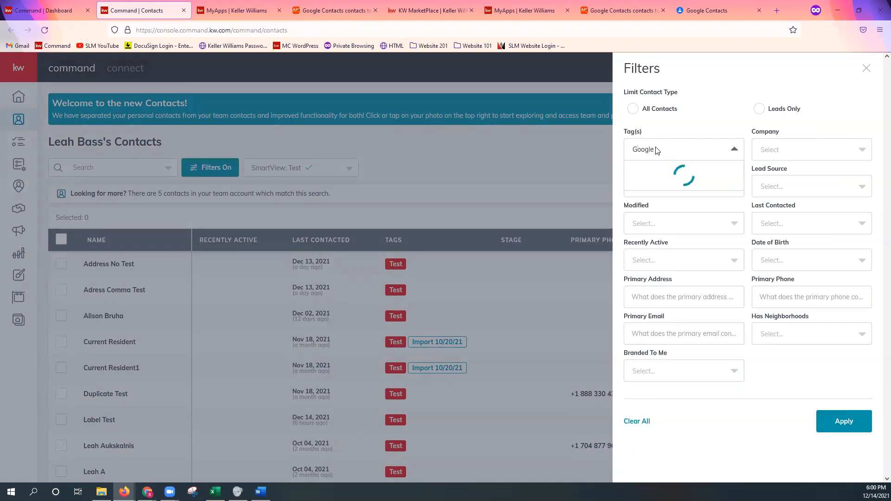
pyautogui.click(663, 171)
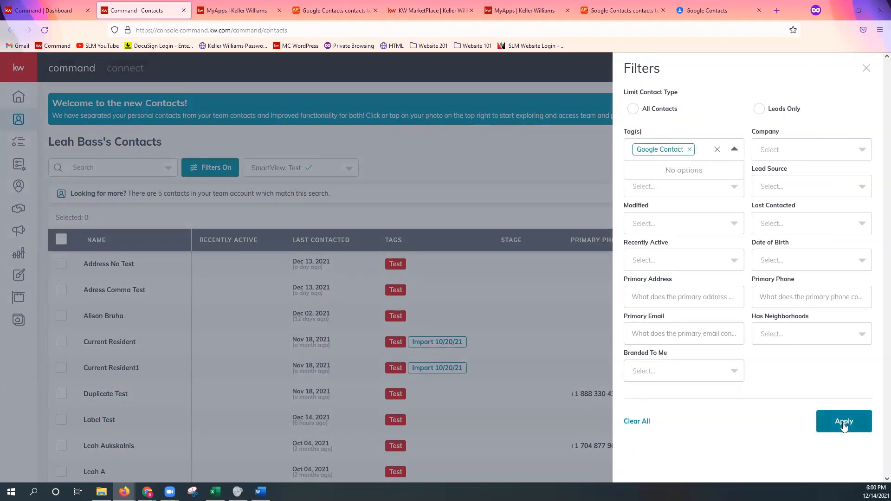
pyautogui.click(842, 421)
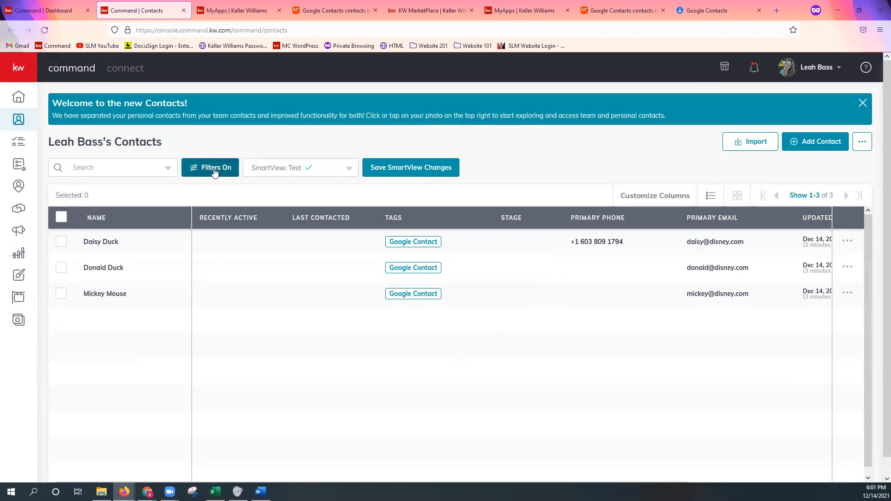
pyautogui.click(352, 217)
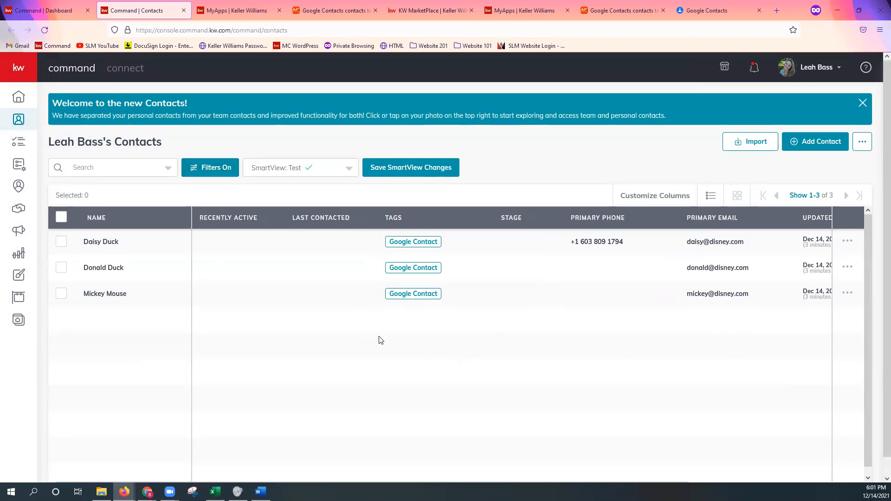